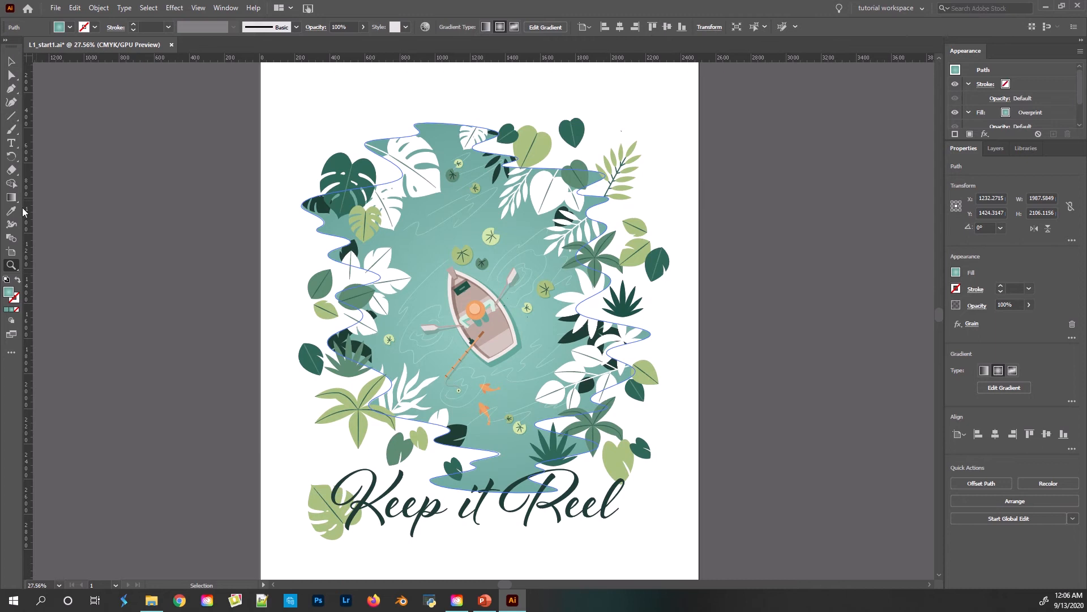
- Zoom in on the area beside the poster's outer leaves with the Zoom tool, zoom back out, and return to the Selection tool
click(10, 266)
drag(215, 269, 513, 385)
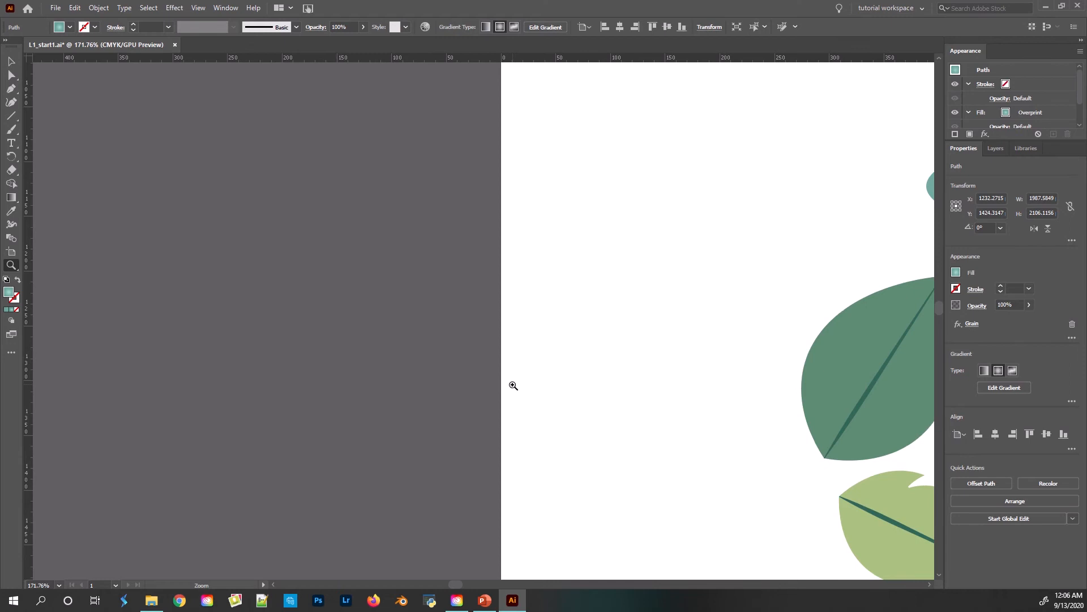
drag(514, 385, 105, 286)
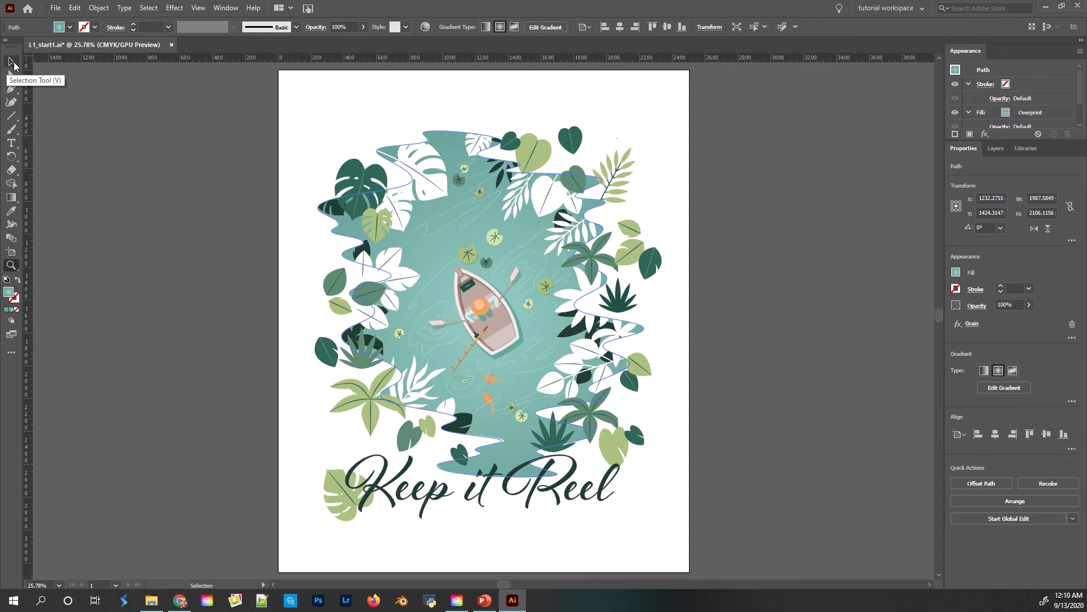
click(12, 61)
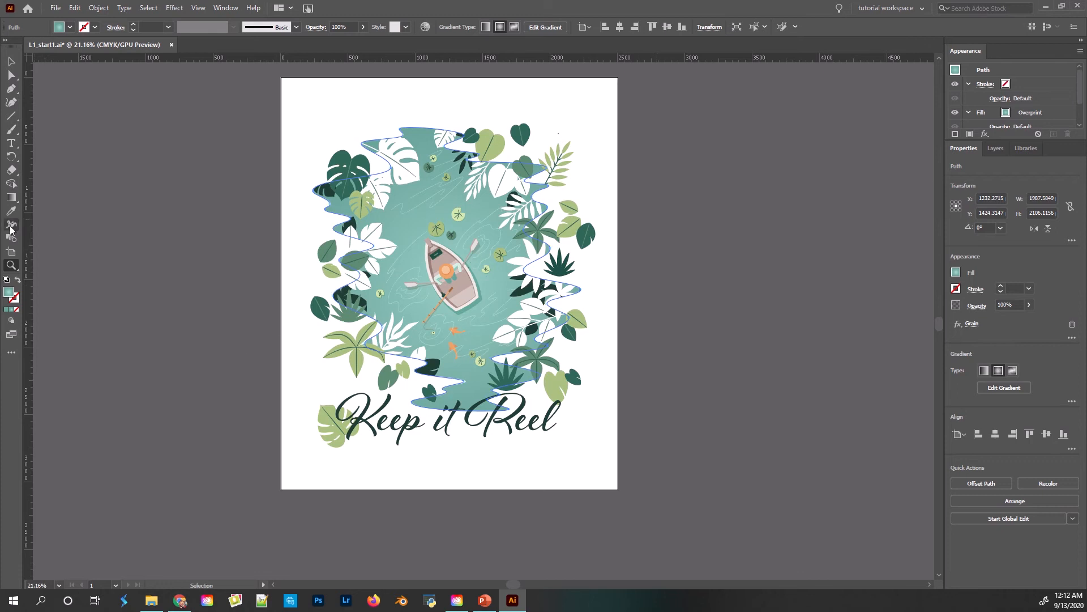
- Pan across the poster artwork with the Hand tool and return to the Selection tool
click(17, 273)
click(52, 279)
drag(426, 257, 449, 279)
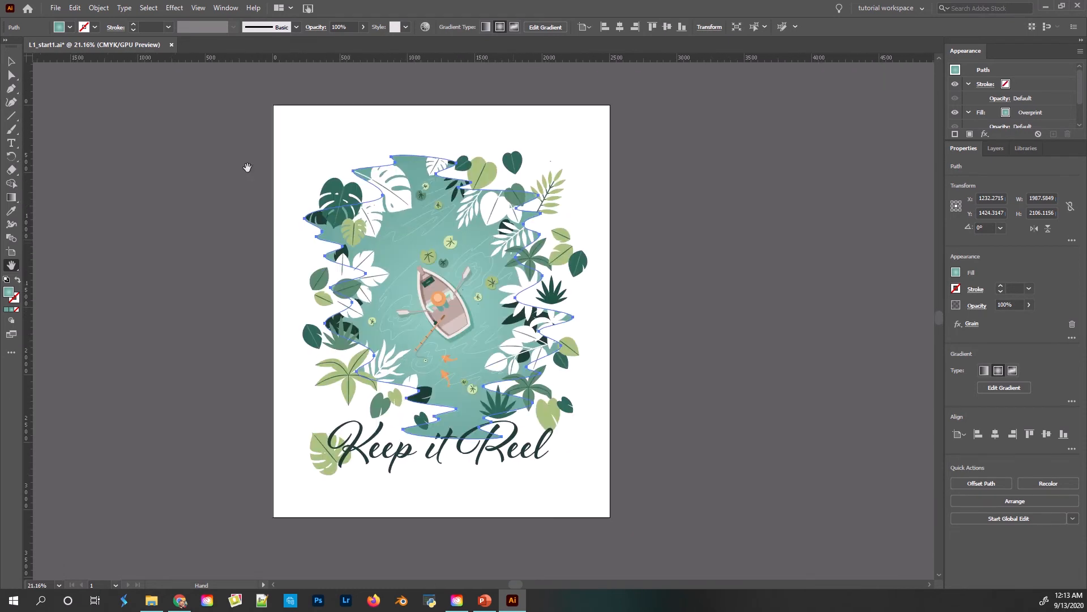
click(10, 61)
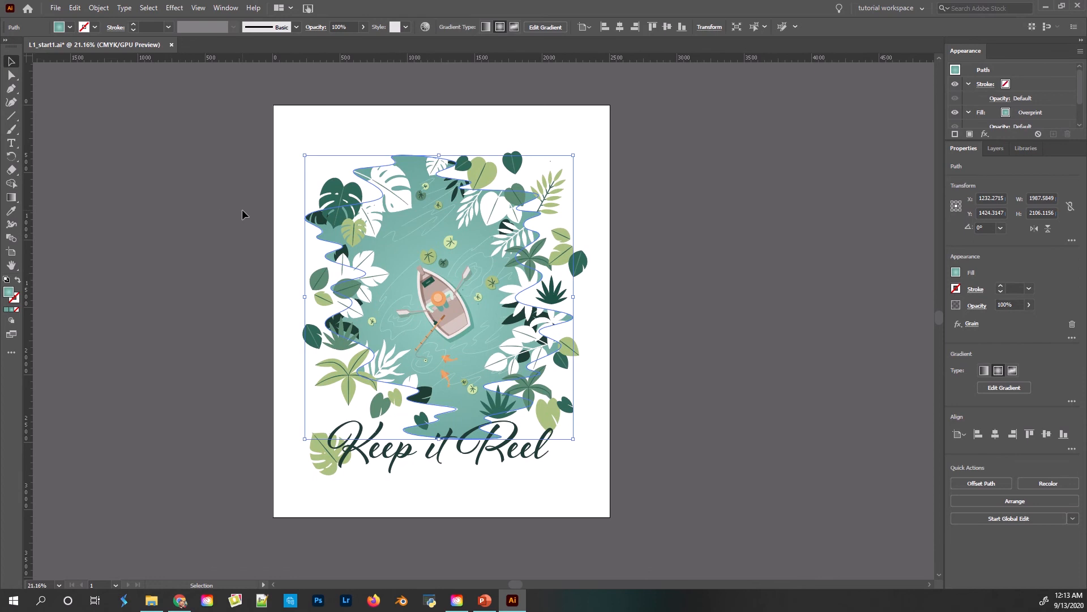
- Pan the poster aside using the temporary Hand tool and fit the artboard back in the window
key(space)
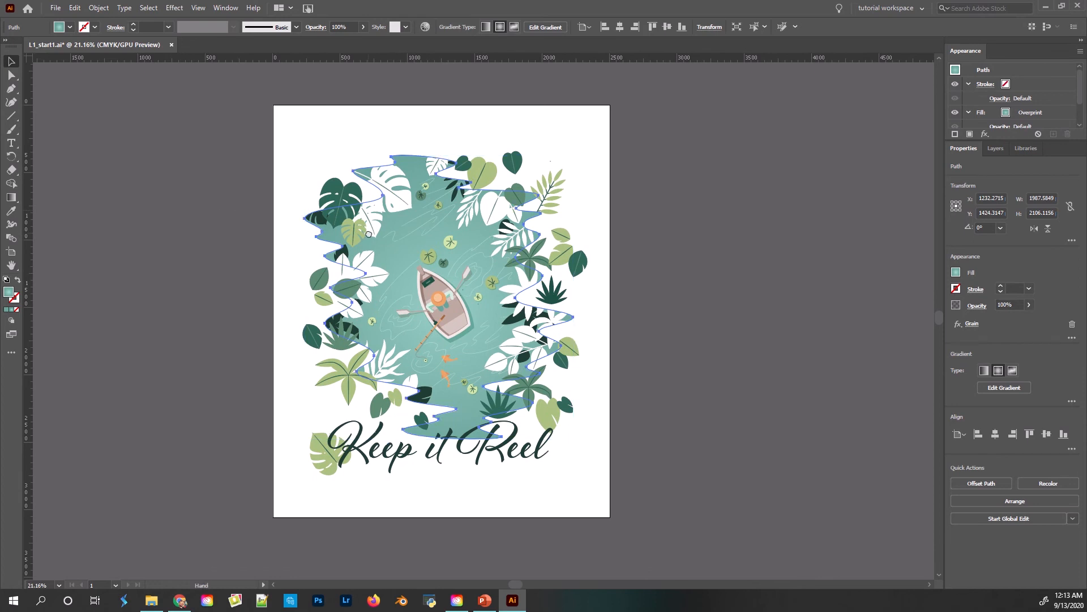
drag(368, 234, 149, 227)
click(198, 8)
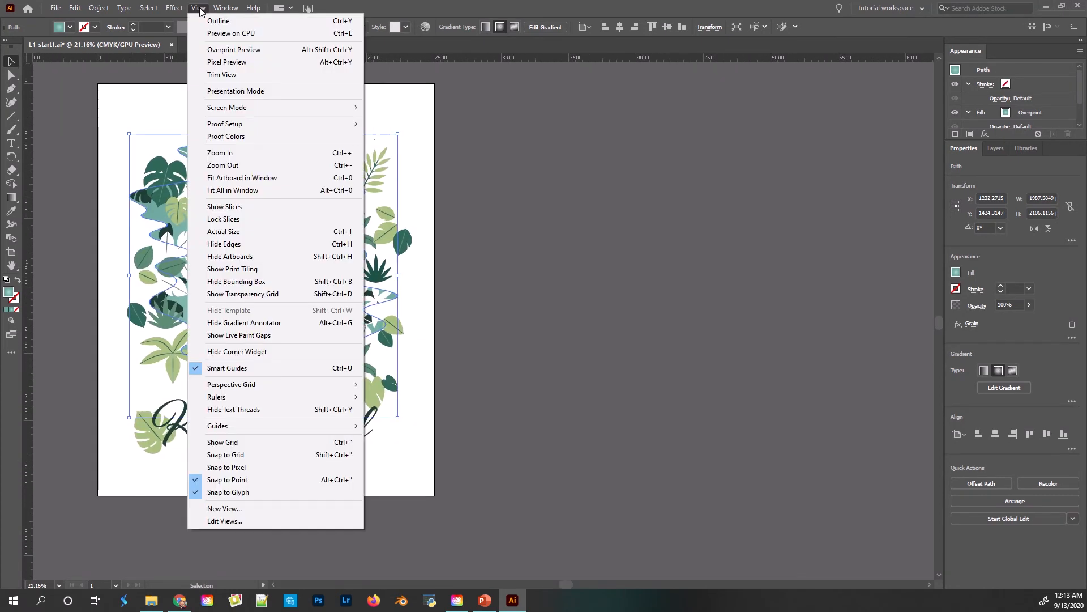
click(236, 178)
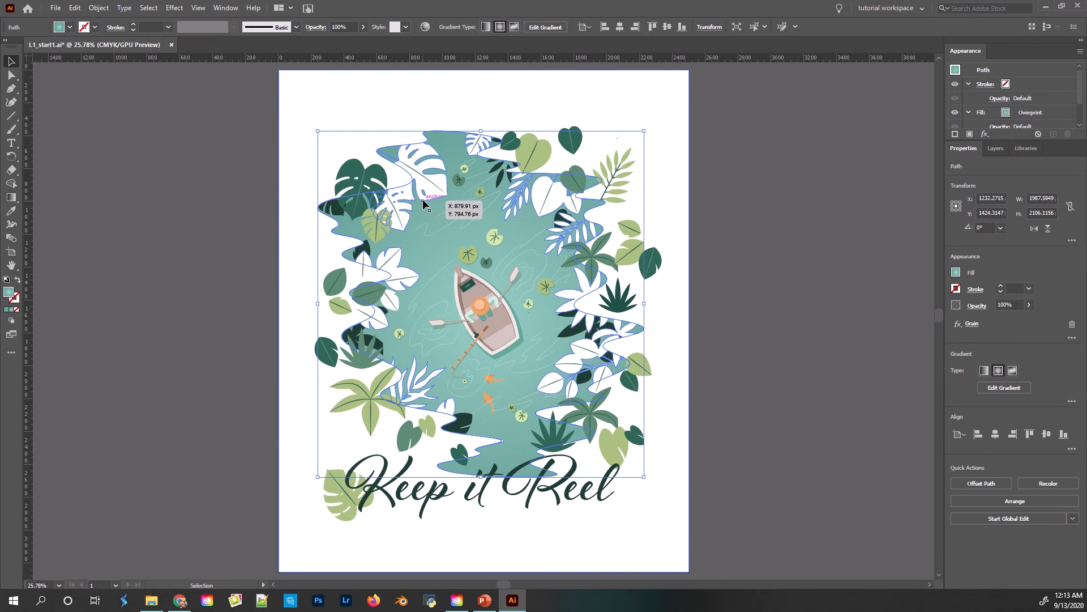
- View the poster artwork in Outline mode and return it to GPU Preview
click(206, 8)
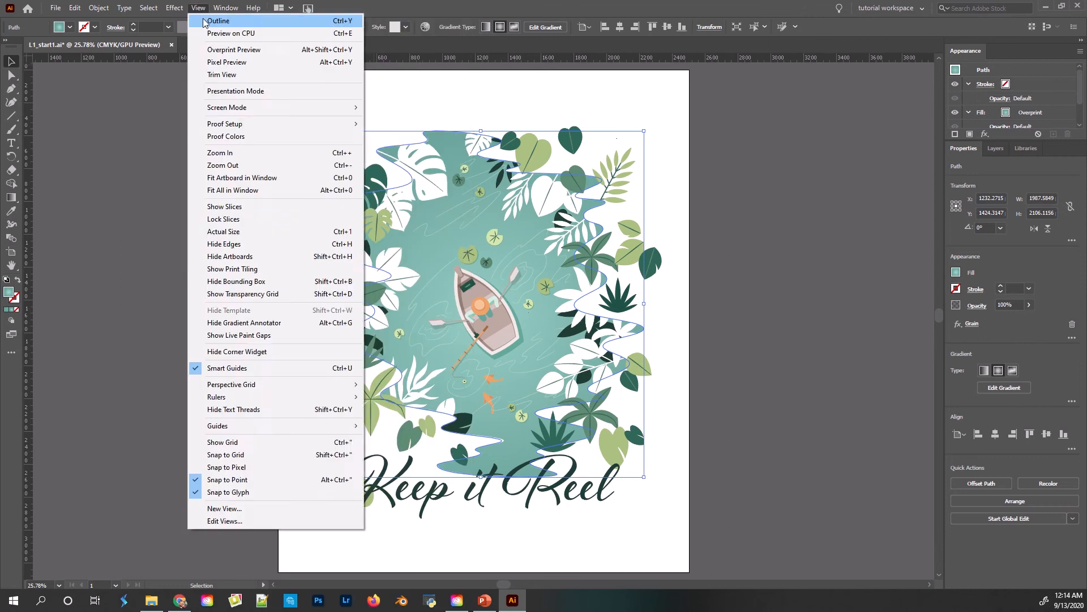
click(217, 21)
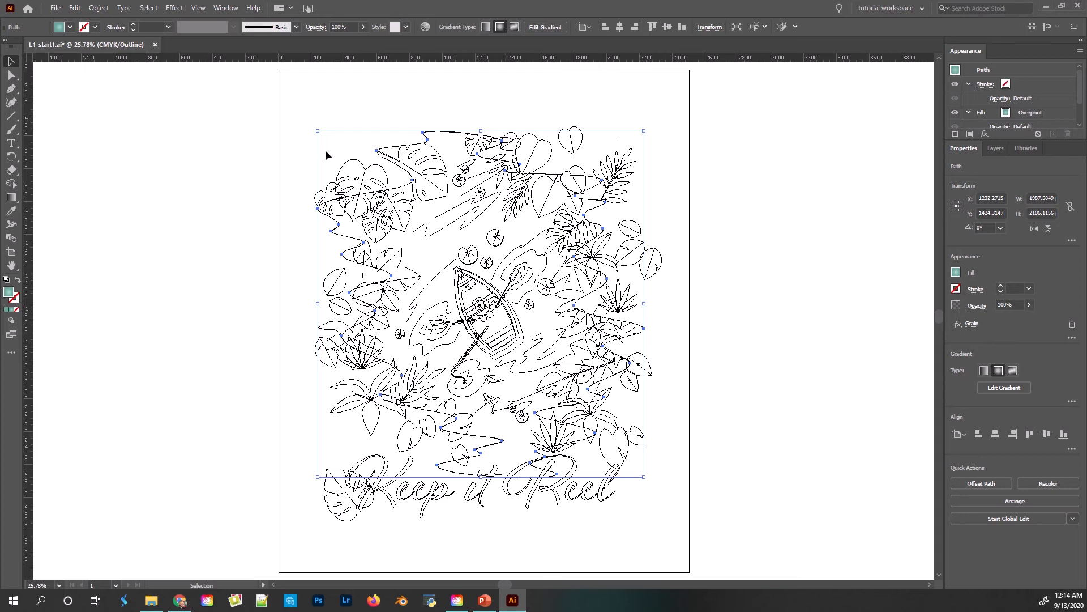
click(193, 7)
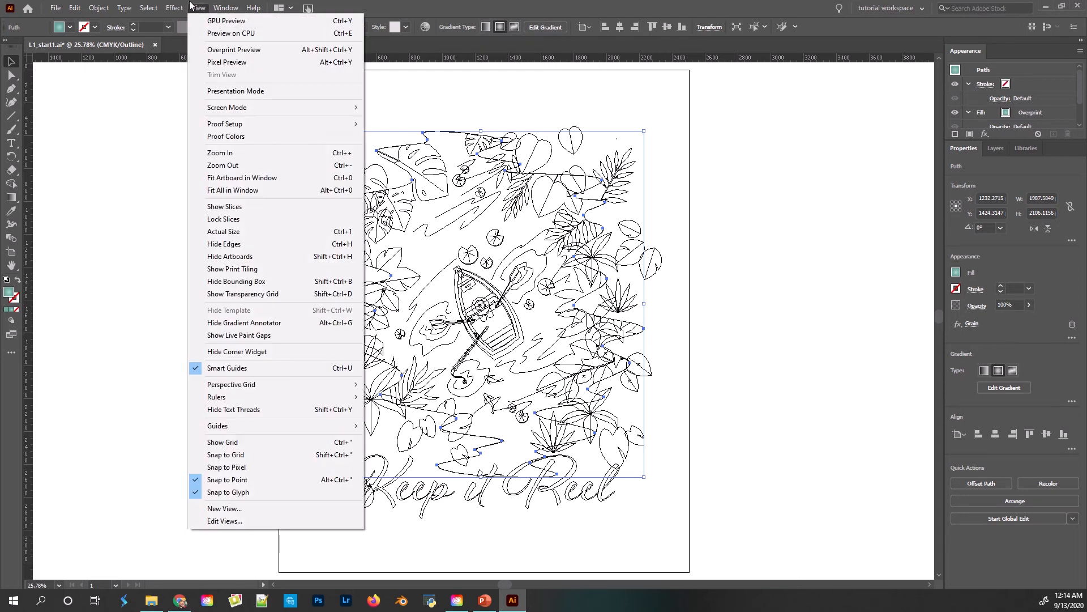
click(224, 23)
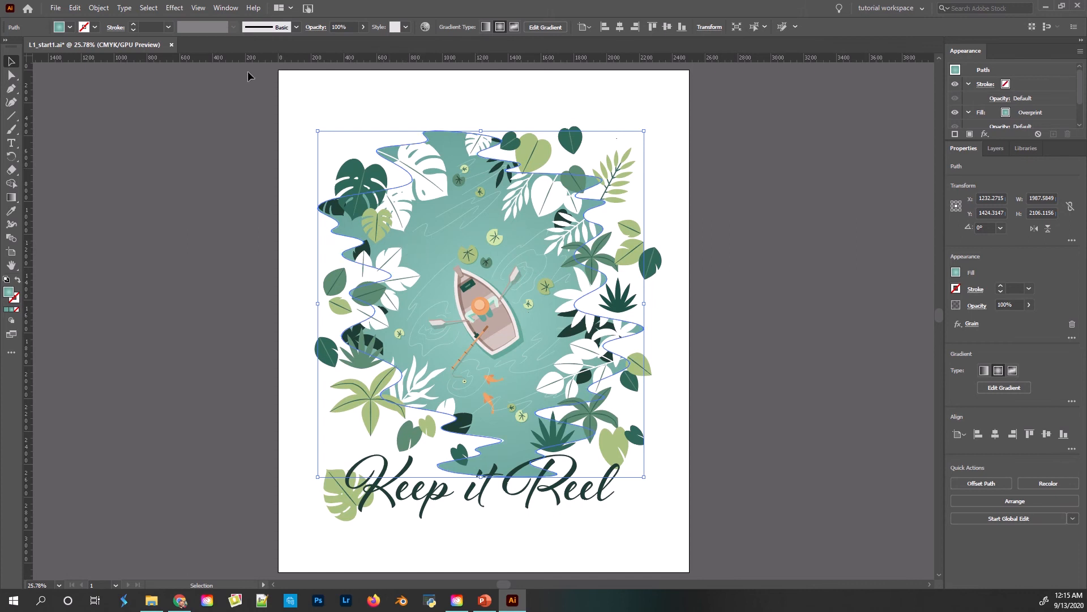
- View the poster in Overprint Preview and switch it to Pixel Preview
click(197, 9)
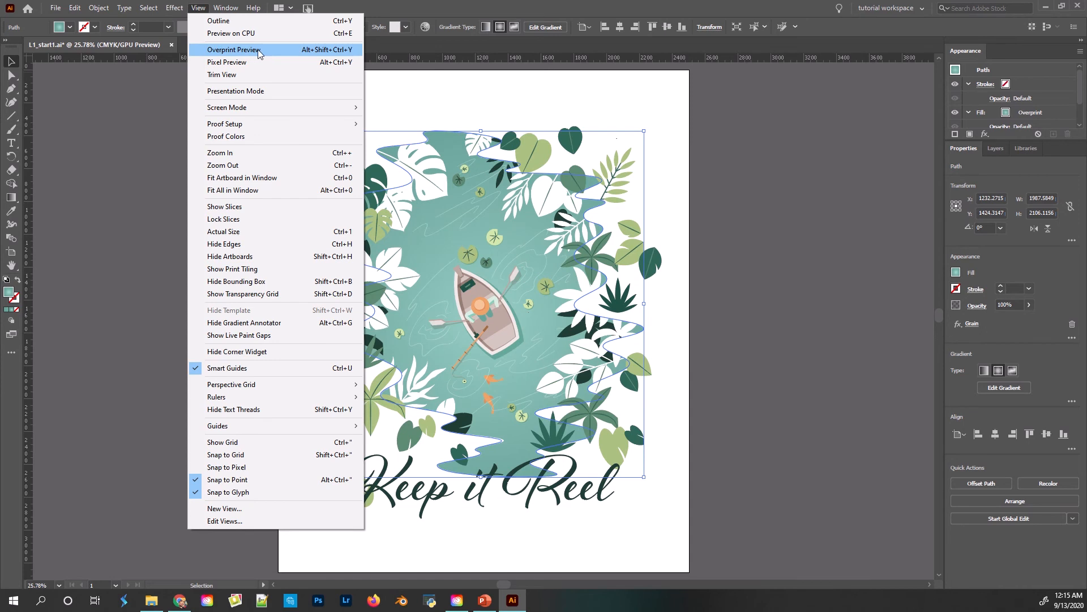
click(221, 51)
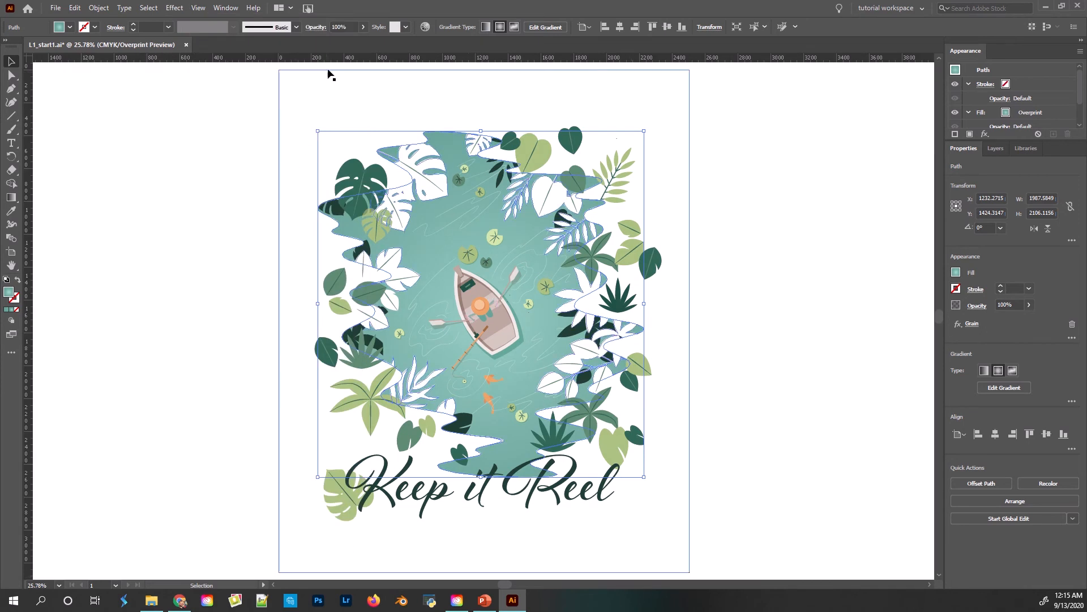
click(199, 7)
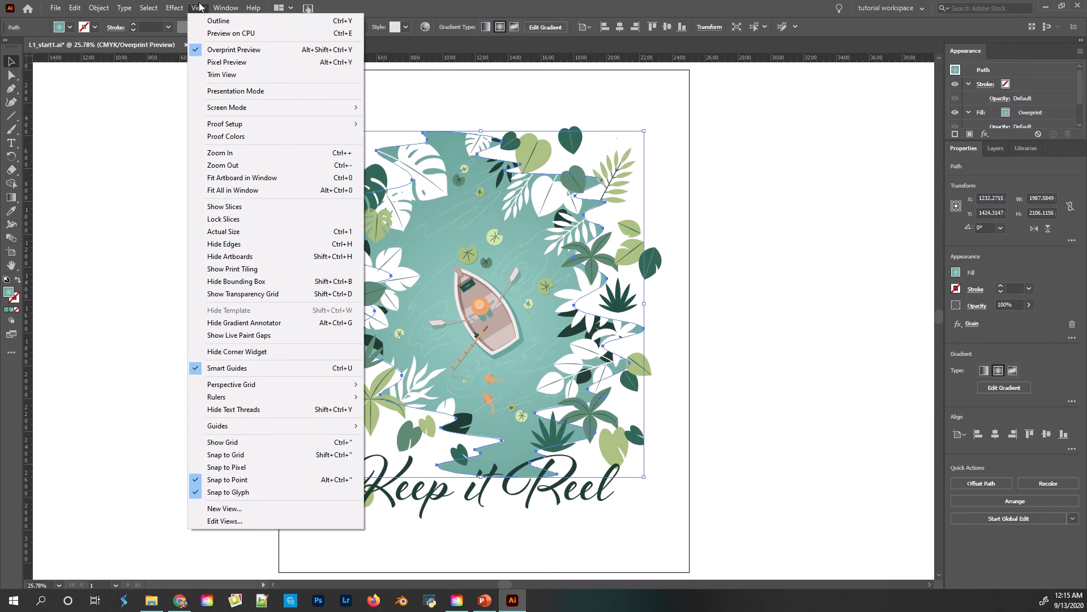
click(224, 63)
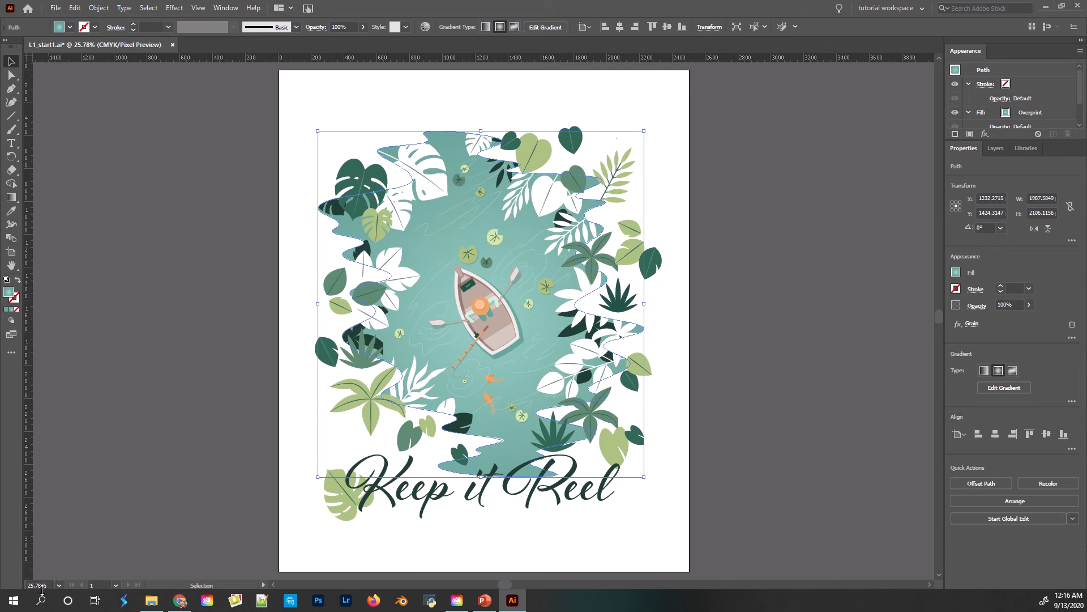
- Inspect the rowboat's pixel rendering at 300% and 100% zoom, and turn off Pixel Preview
click(59, 585)
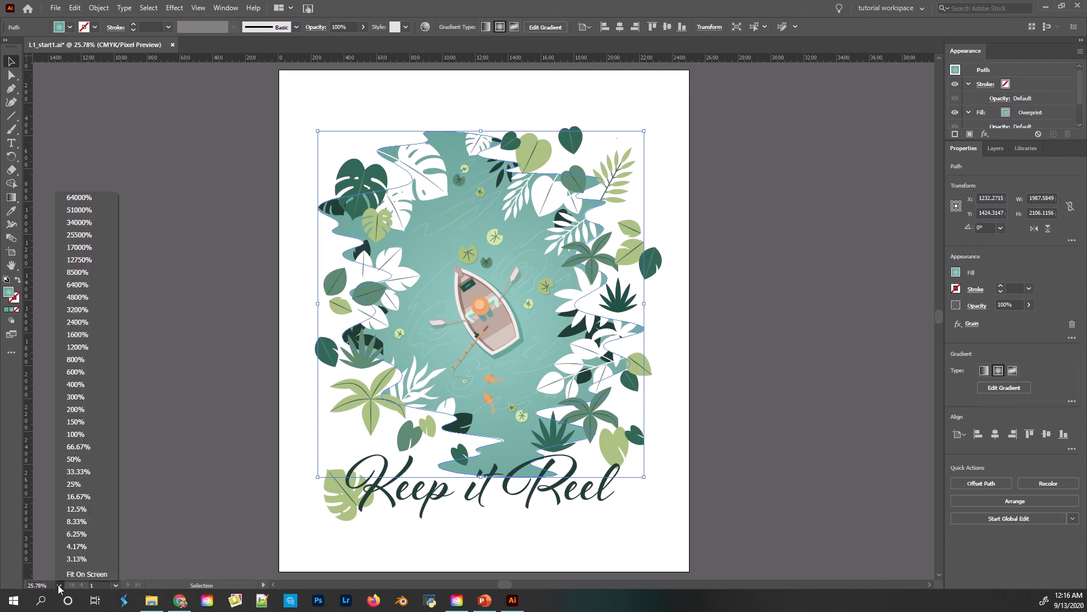
click(76, 397)
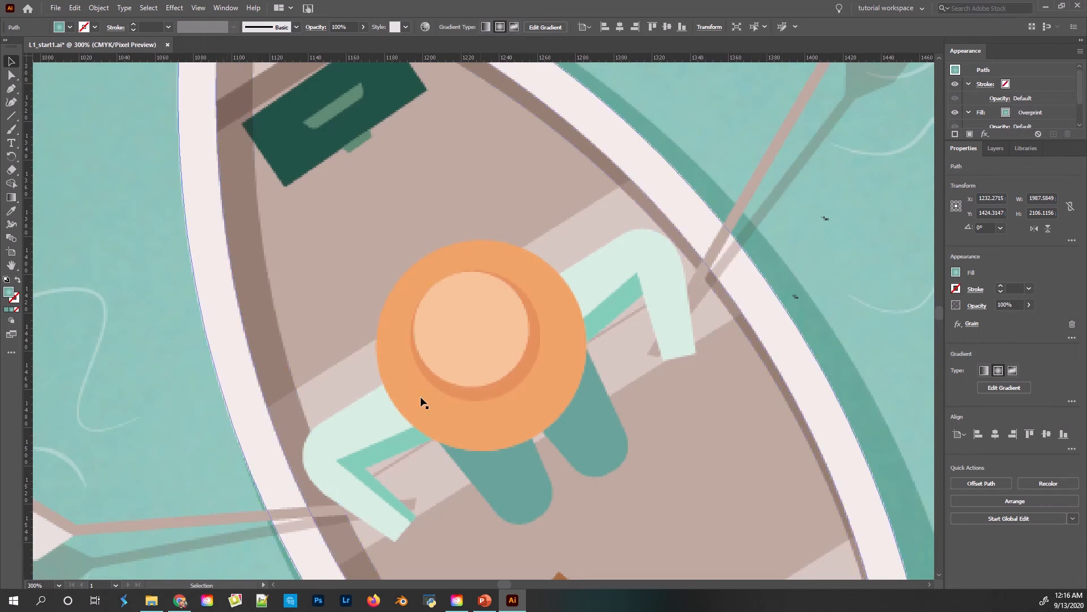
click(60, 586)
click(76, 434)
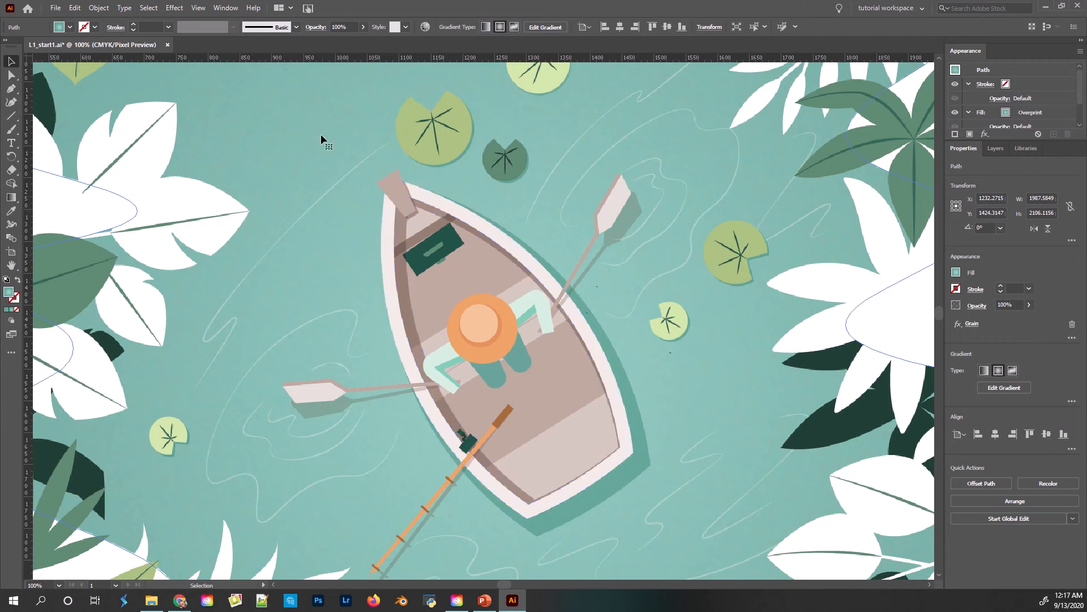
click(198, 7)
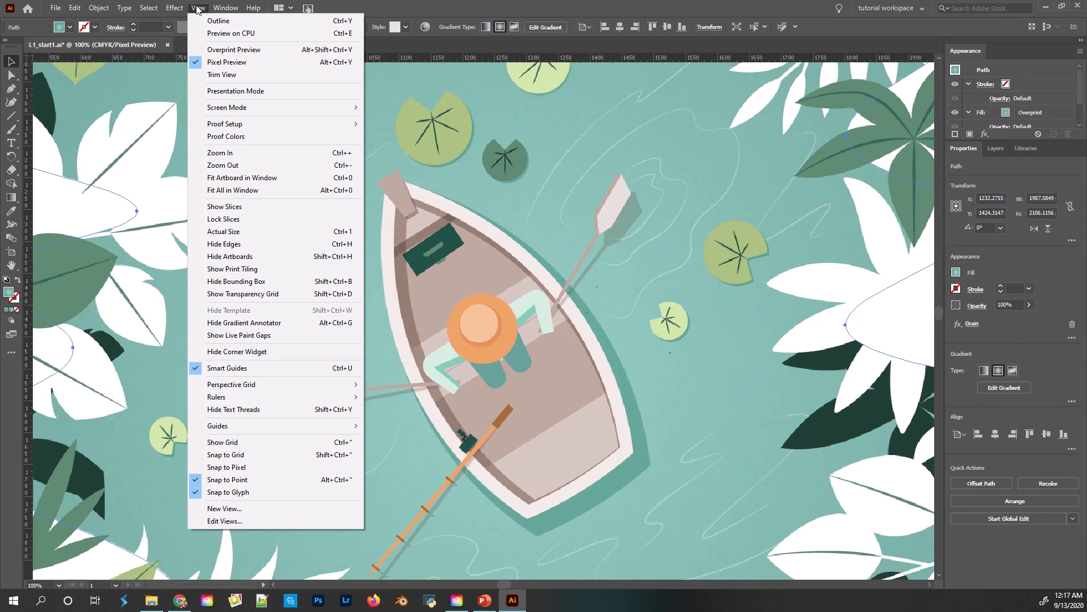
click(213, 62)
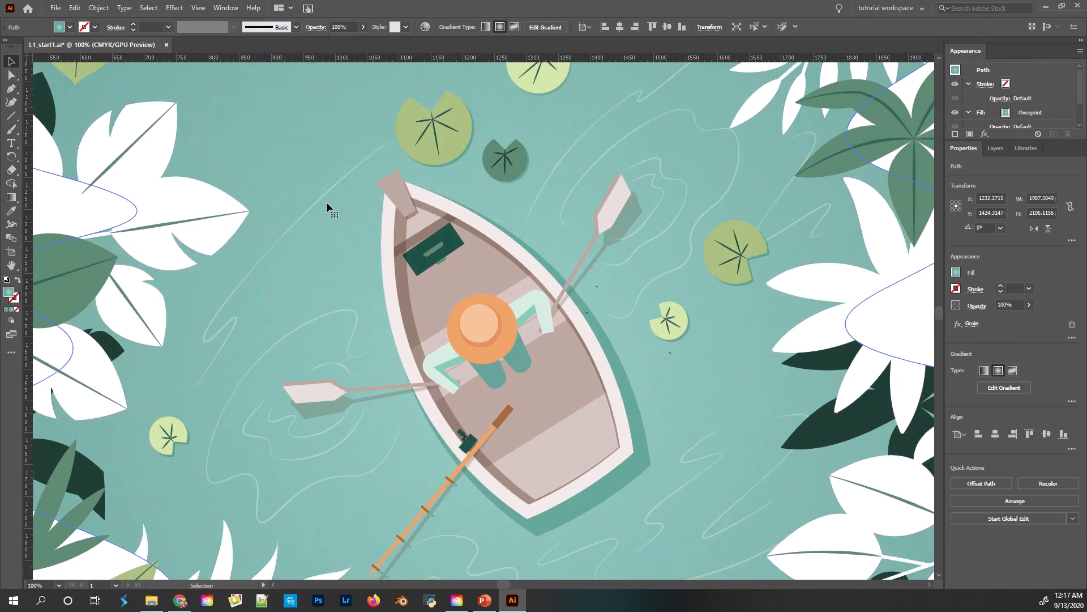
- Fit the poster's artboard in the window and deselect the water shape
click(199, 8)
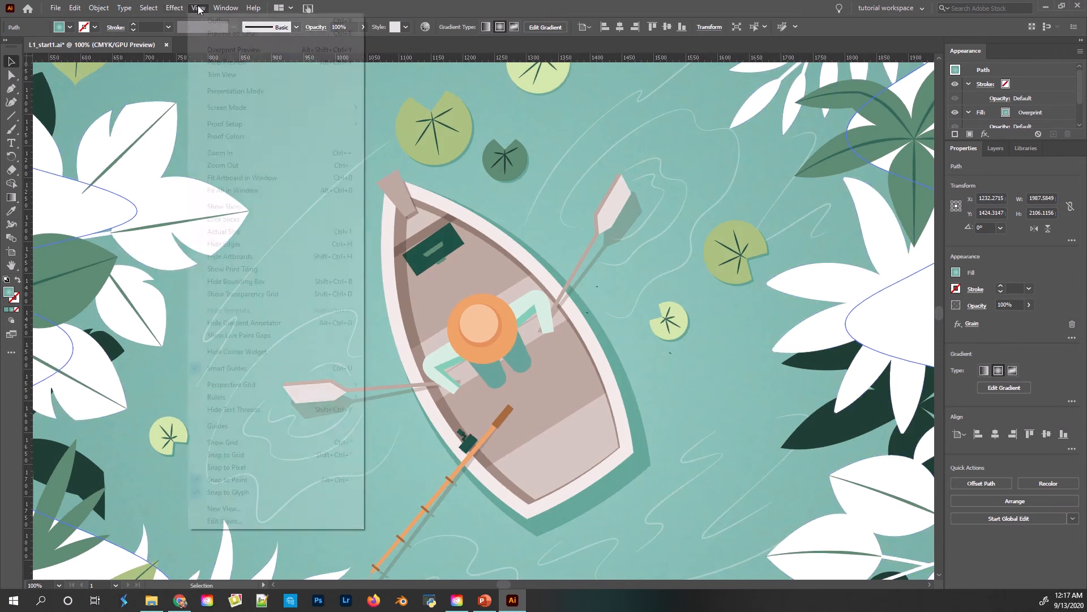
click(244, 178)
click(821, 362)
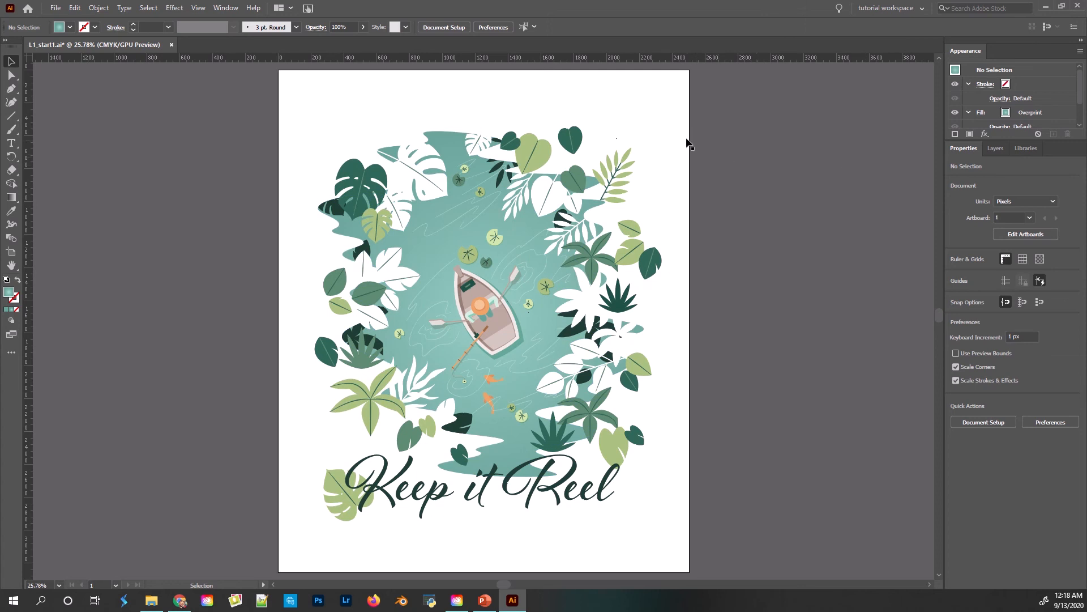
- Open the L1_start2 file from the Lesson01 folder
click(56, 8)
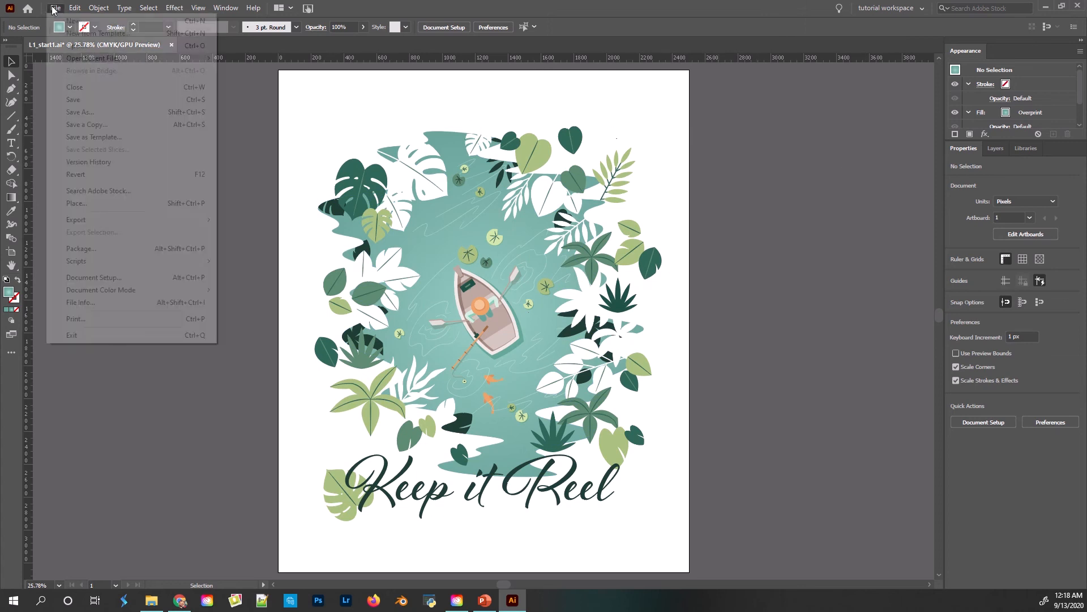
click(116, 43)
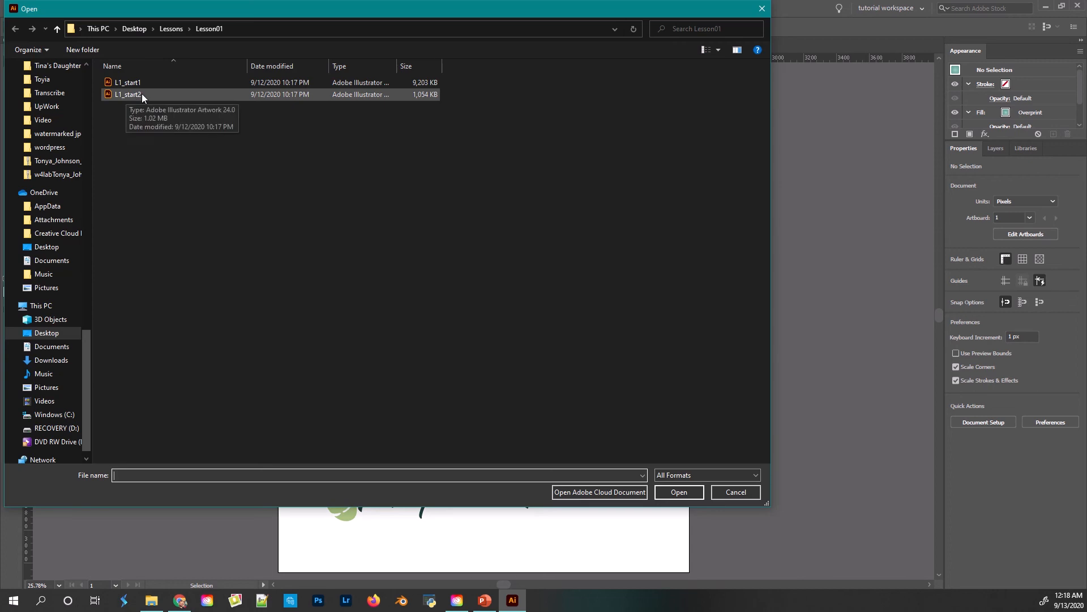
click(134, 95)
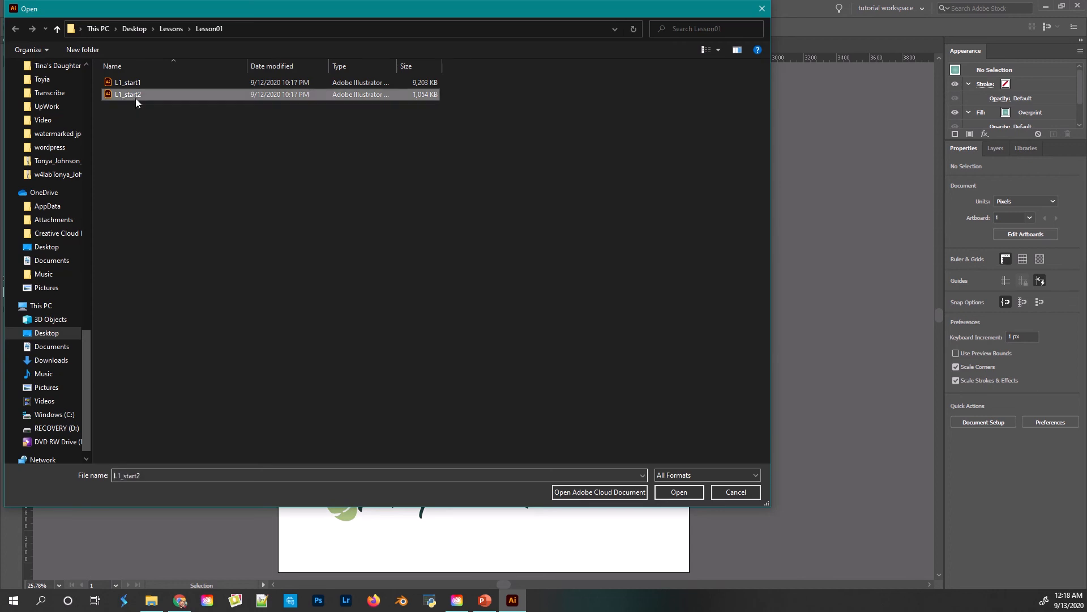
click(679, 491)
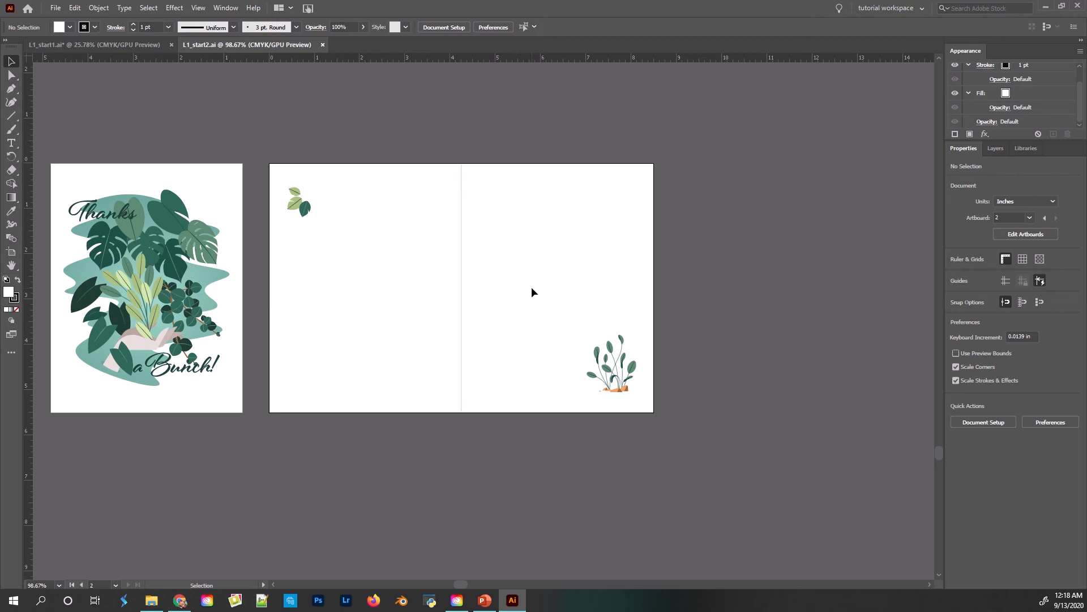
- Fit all artboards of the L1_start2 document in the window
drag(181, 313, 182, 313)
click(198, 8)
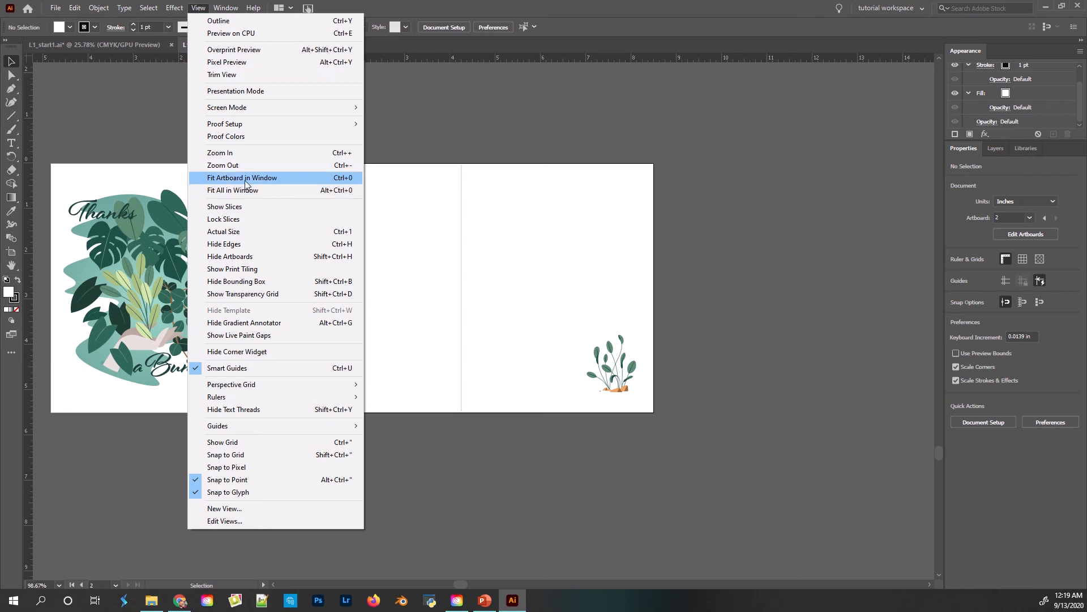
click(234, 193)
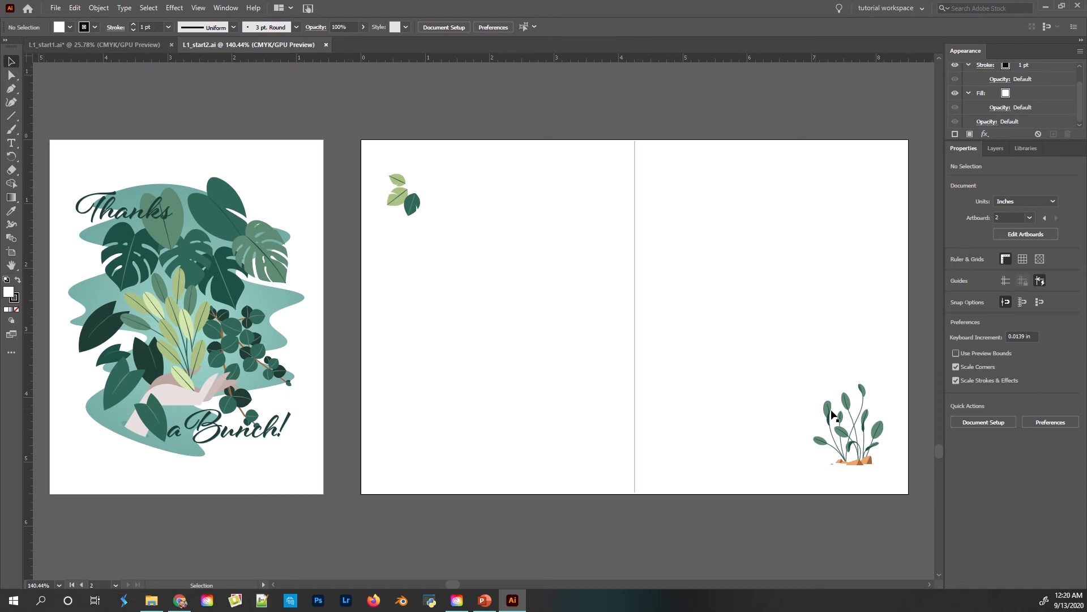
- Select the potted plant group on Artboard 2, examine the artboard list and the status display options, and clear the selection
click(833, 413)
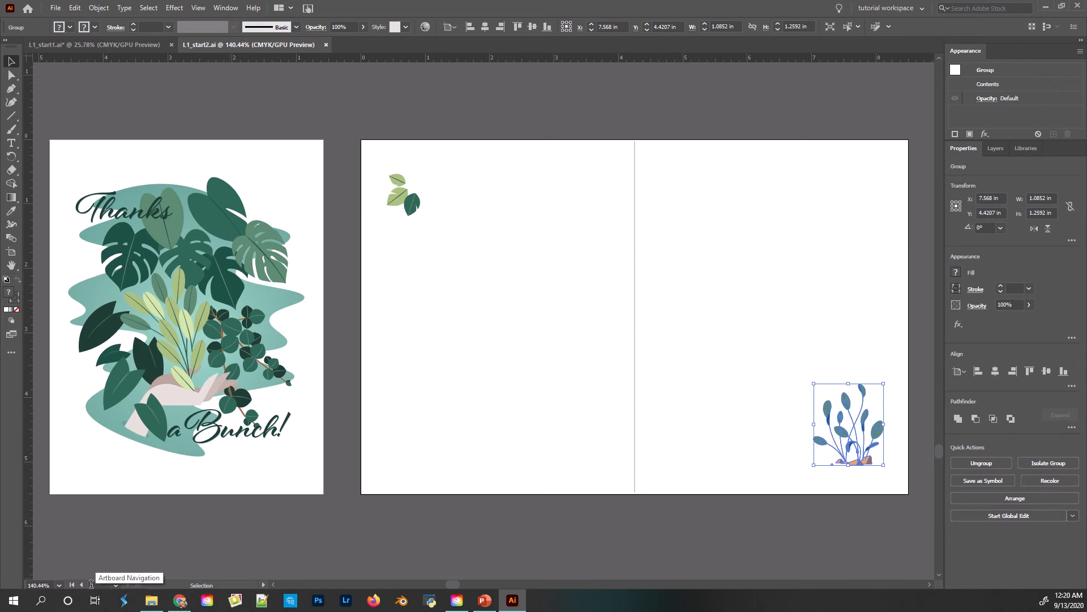
click(115, 585)
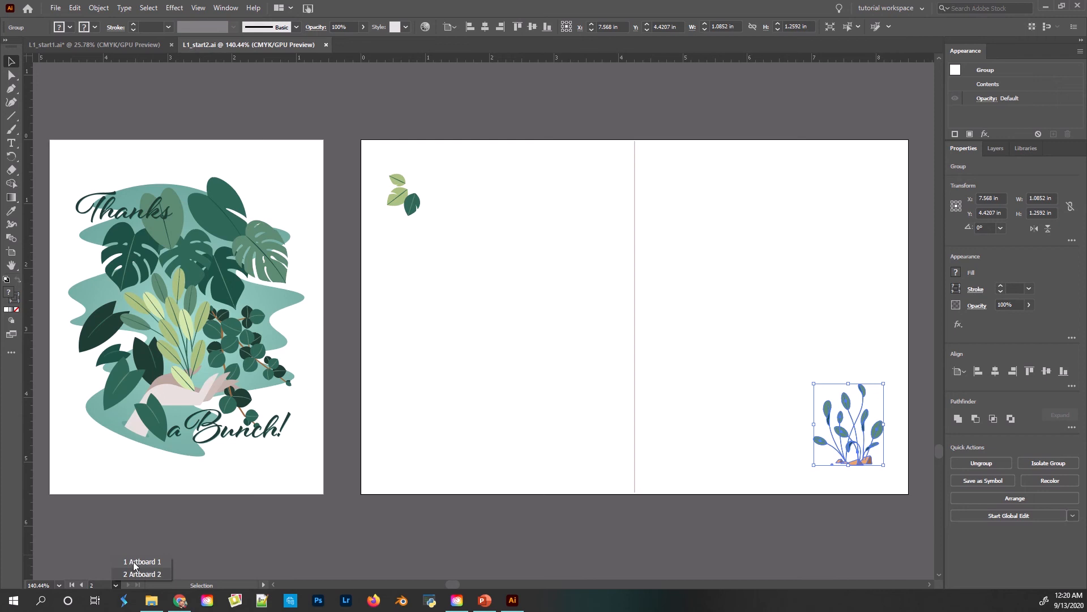
click(261, 582)
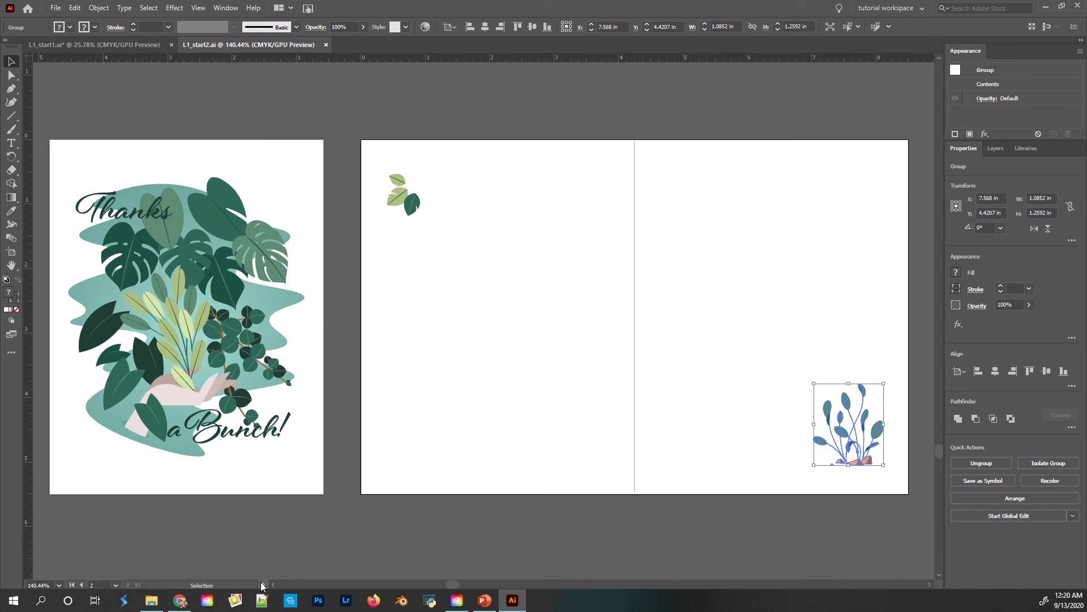
click(262, 584)
mouse_move(309, 571)
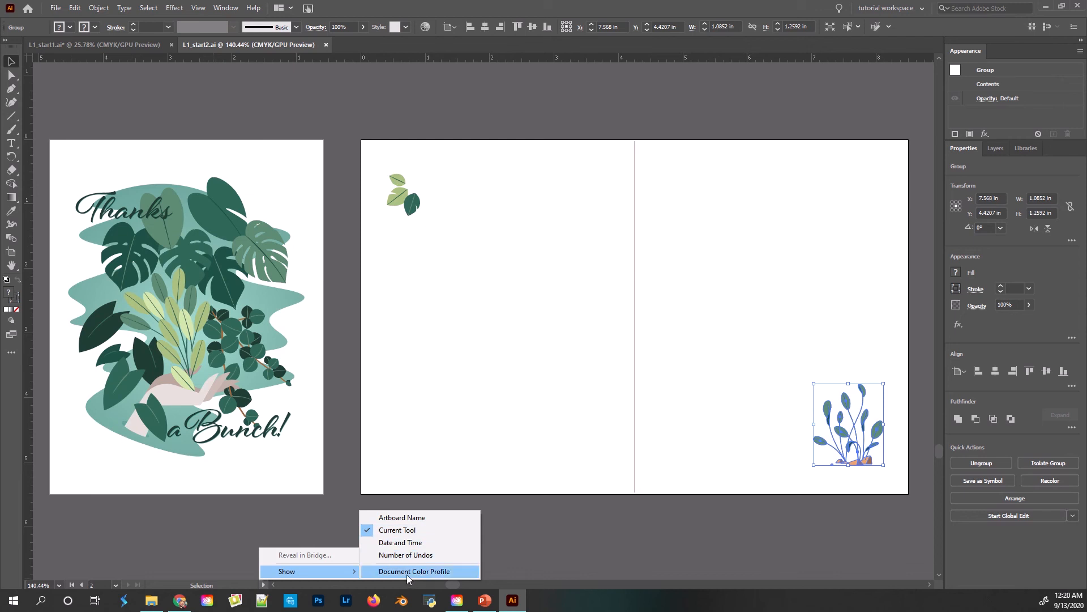
click(68, 242)
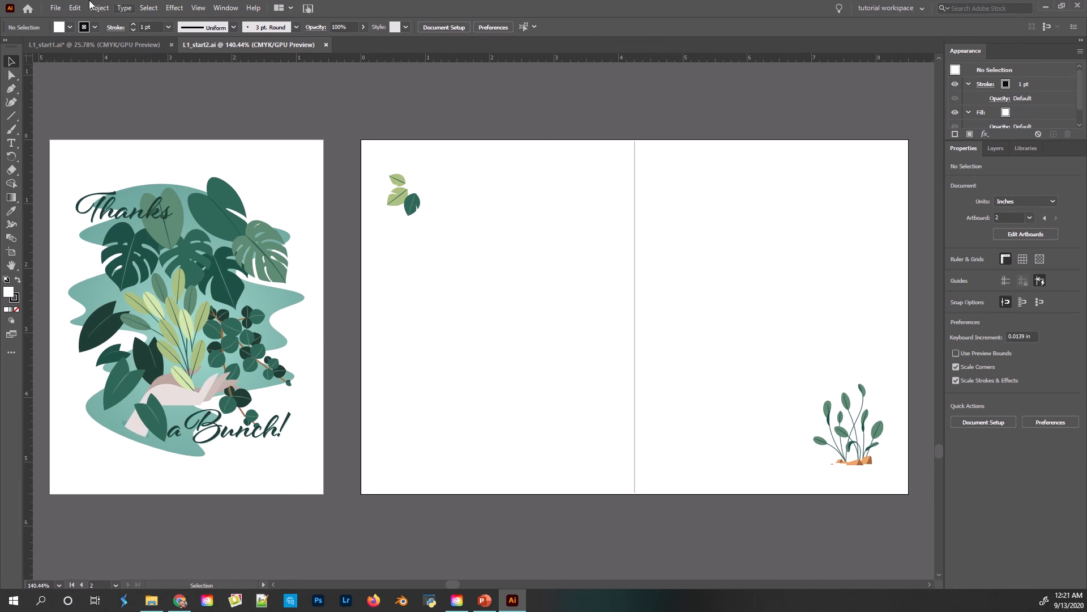
- Rename Artboard 1, which holds the Thanks a Bunch artwork, as cover
click(16, 255)
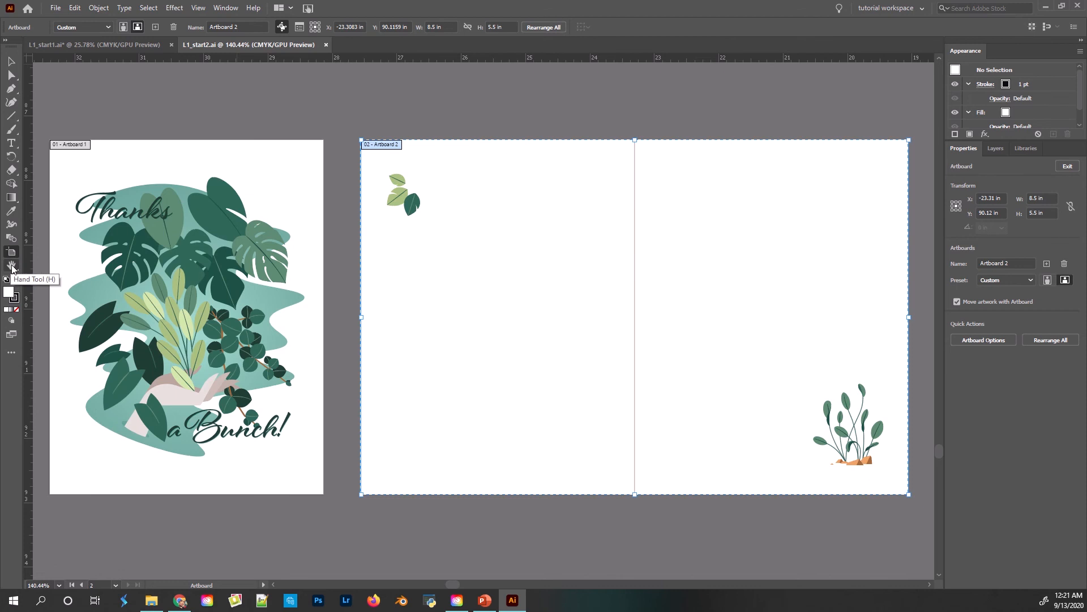
key(Escape)
click(11, 253)
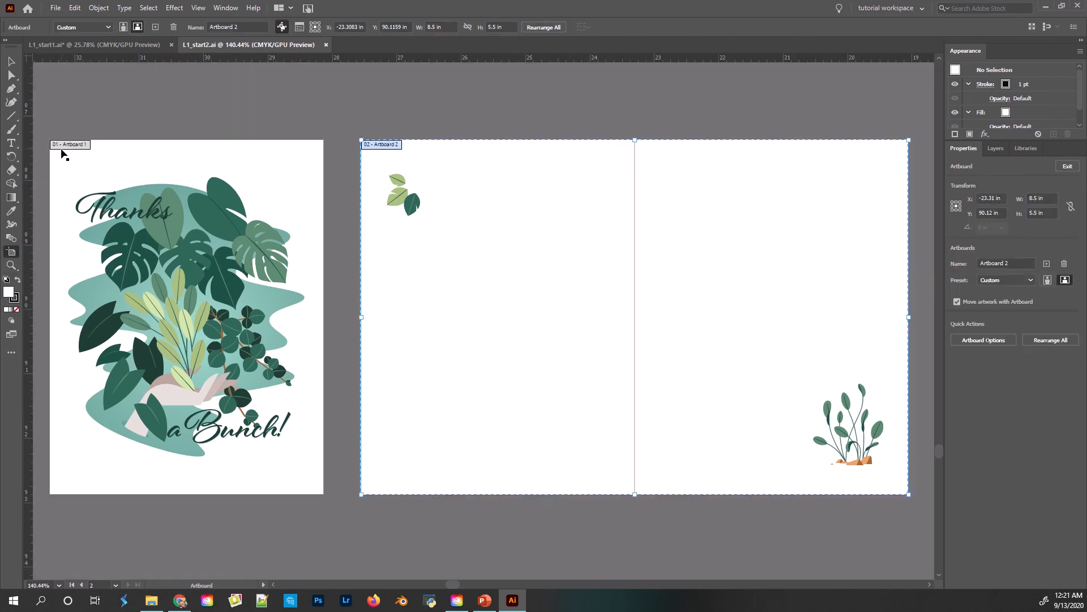
click(60, 150)
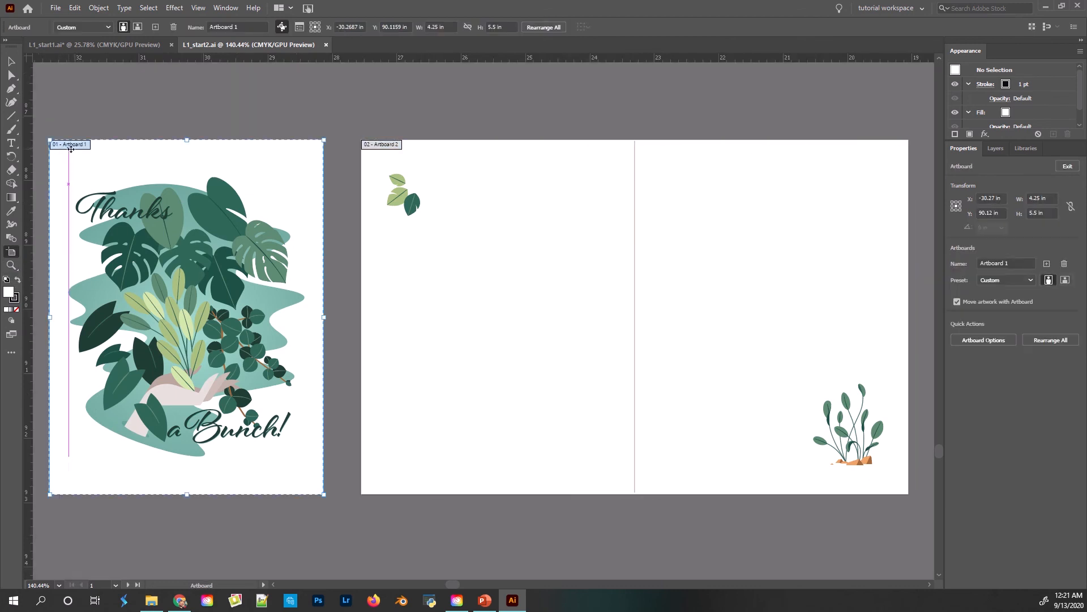
double_click(82, 145)
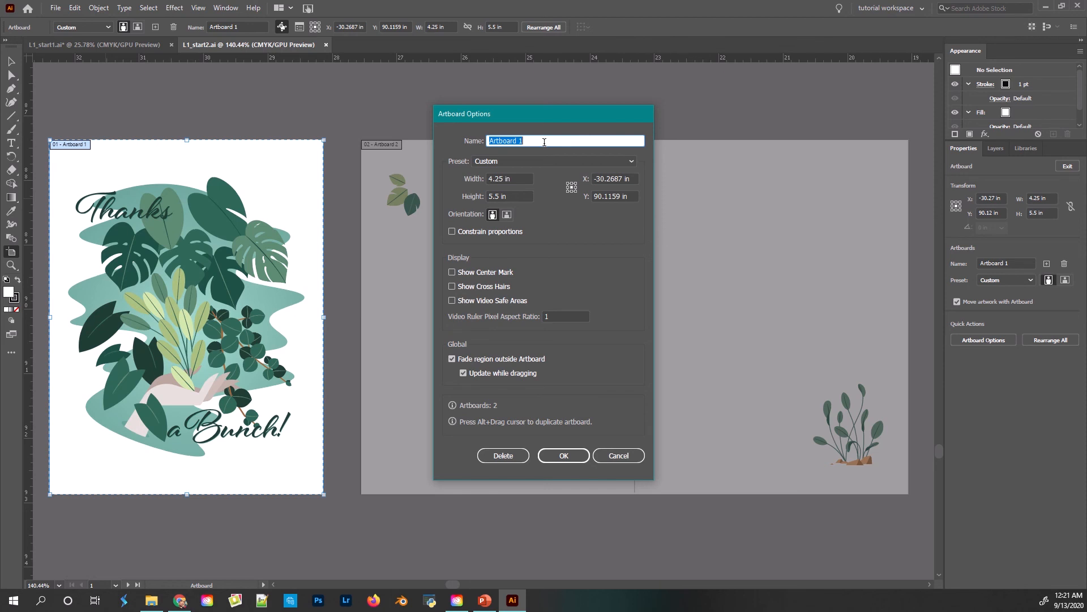
text(cover)
click(563, 458)
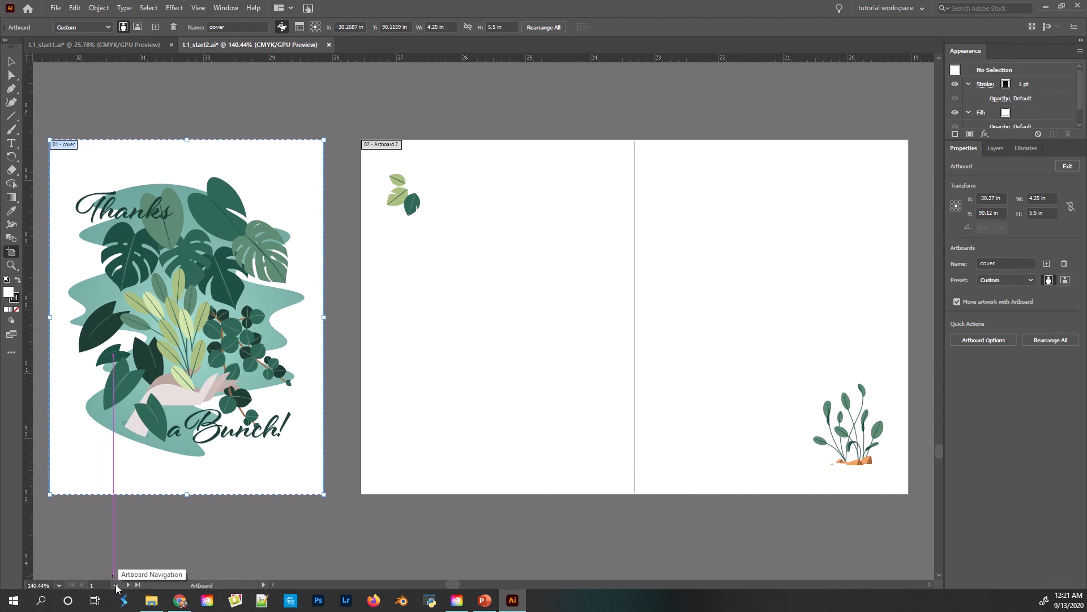
- Check the artboard list and rename Artboard 2 as inside
click(116, 585)
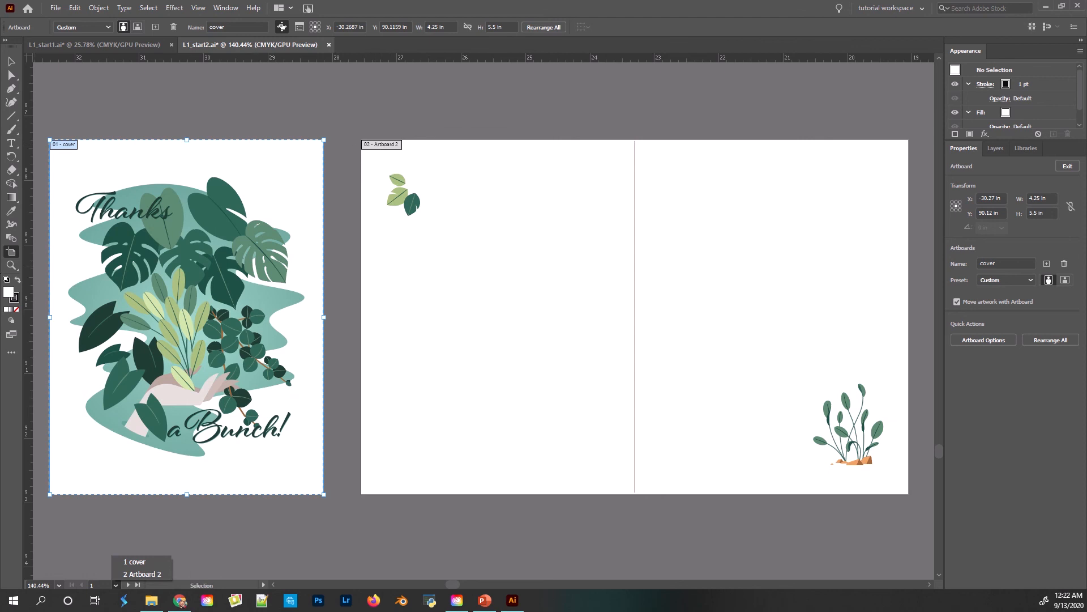
double_click(399, 146)
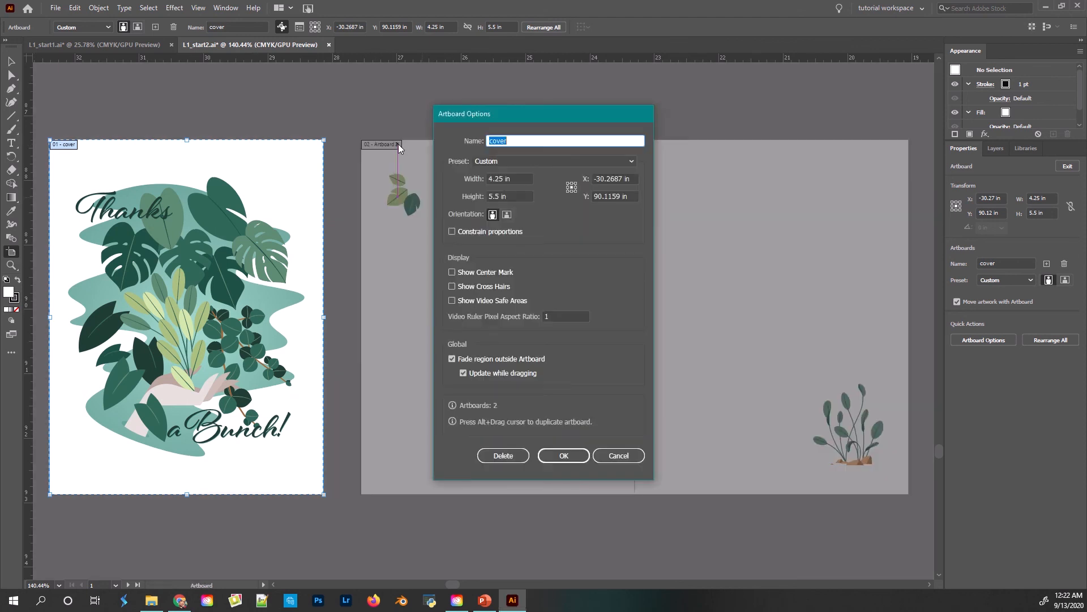
text(inside)
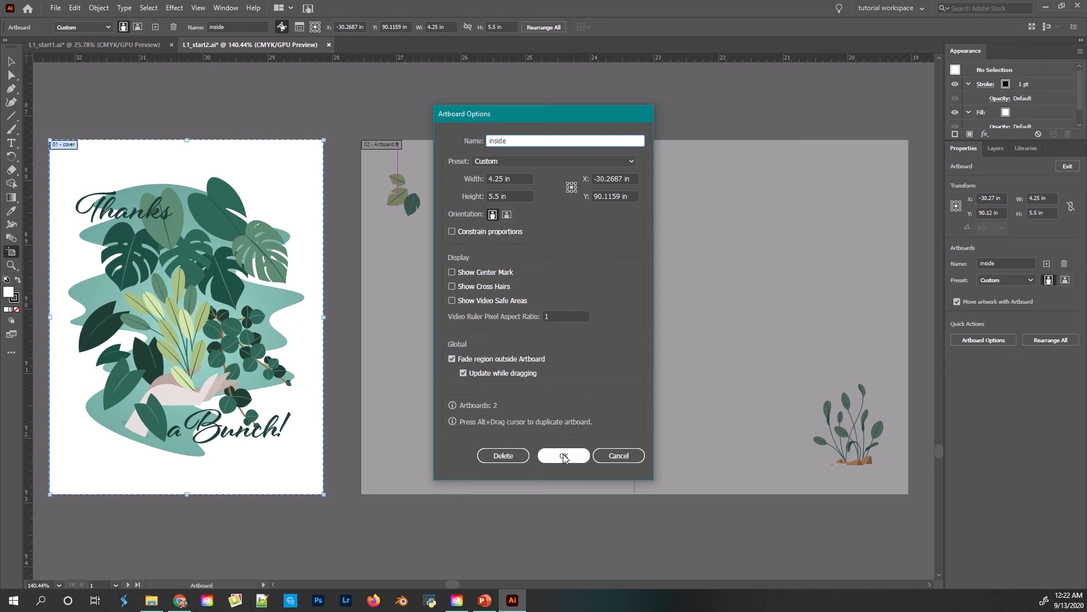
click(564, 457)
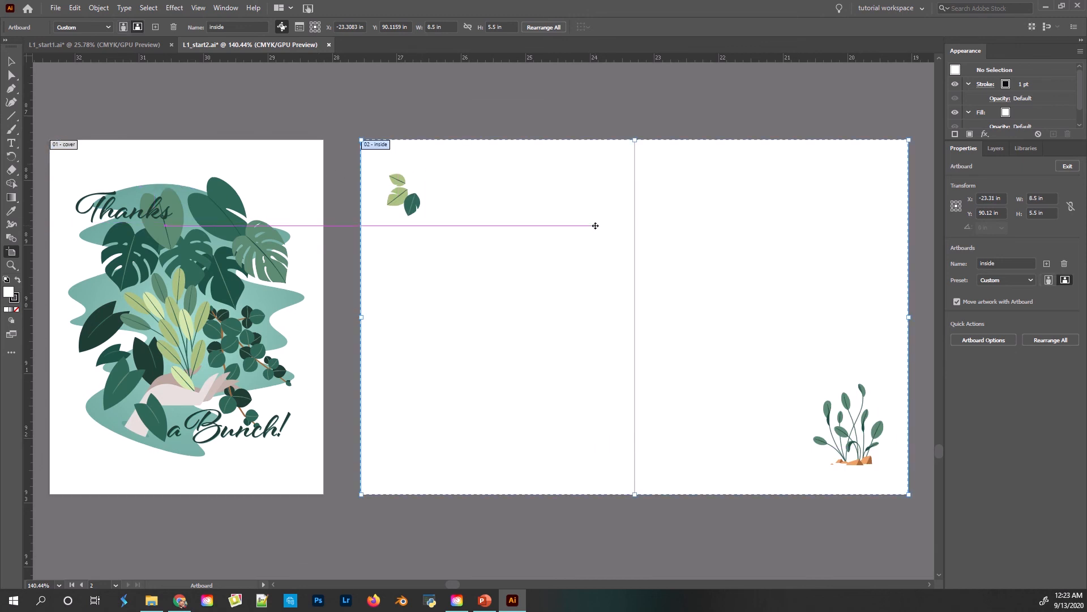
- Show the Artboards panel and place it directly below the artboard properties
click(204, 9)
mouse_move(226, 8)
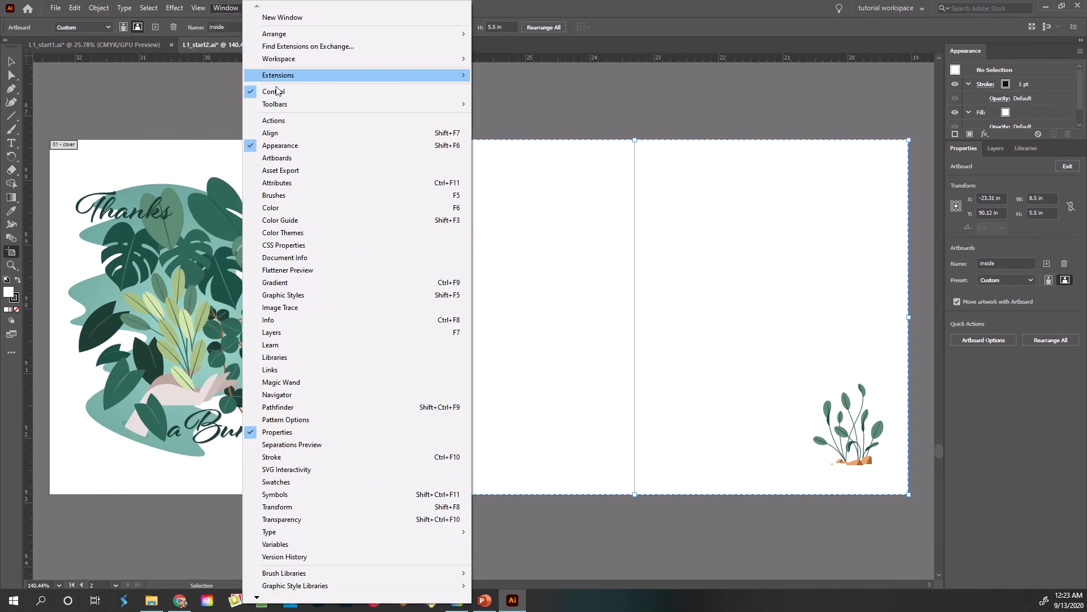
click(284, 158)
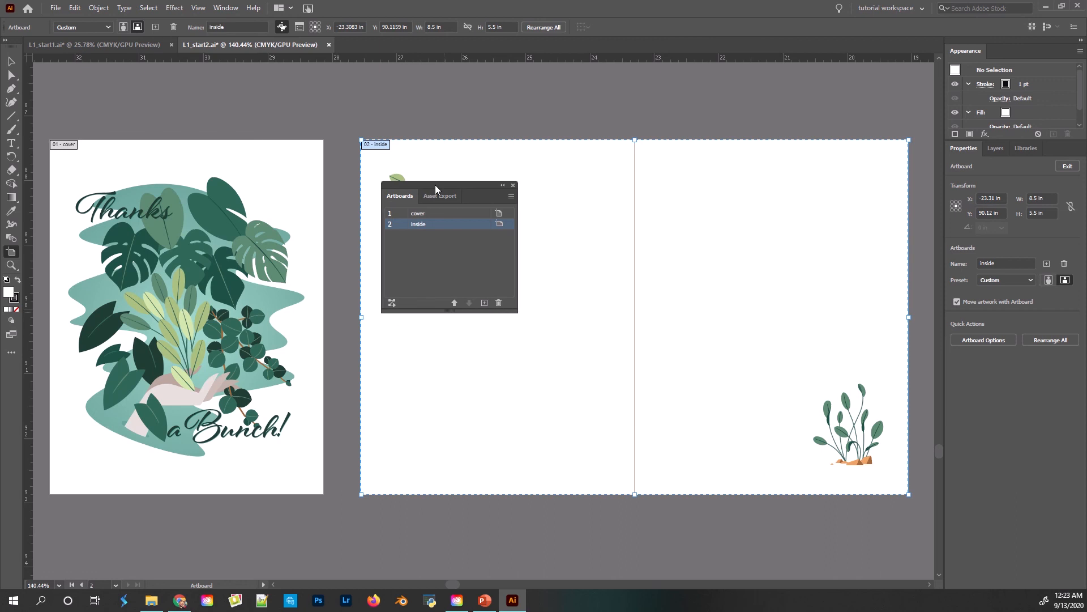
drag(435, 185, 999, 362)
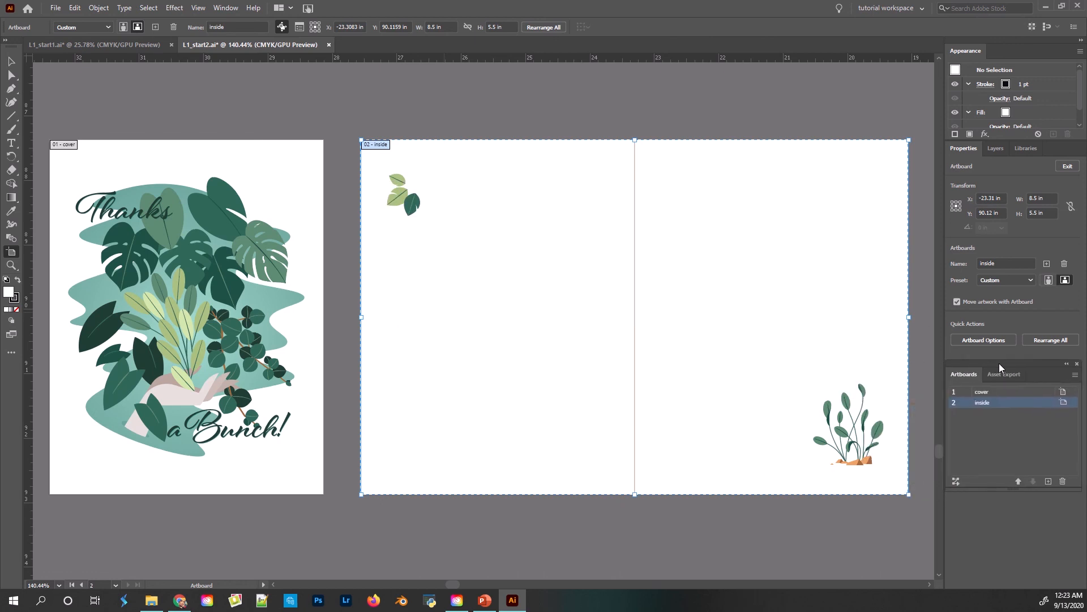
- Open the cover and inside artboard names for inline editing in the Artboards panel and leave the editing
double_click(986, 395)
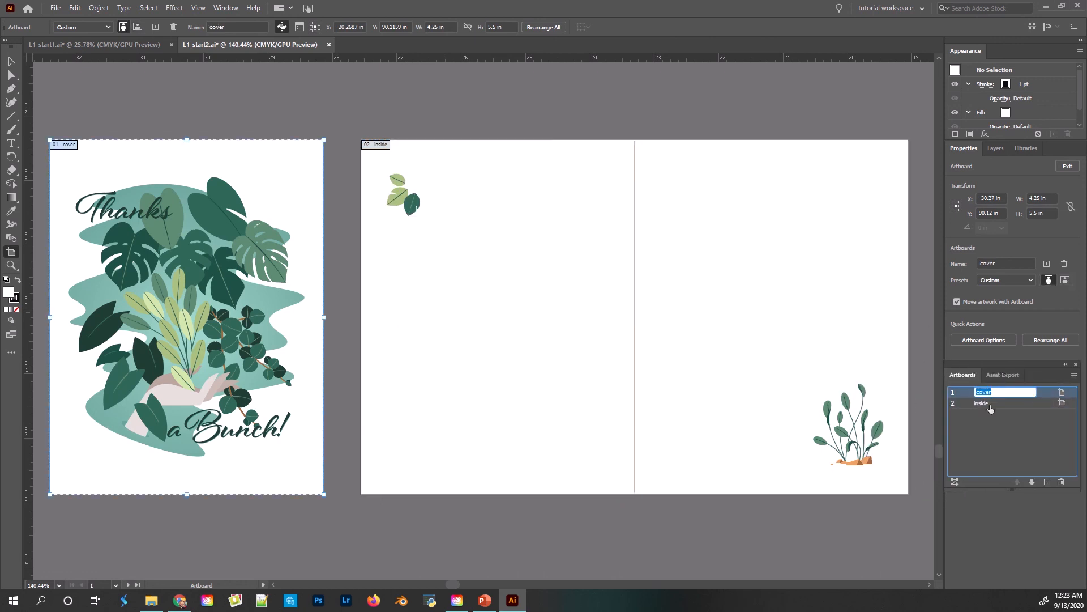
double_click(989, 404)
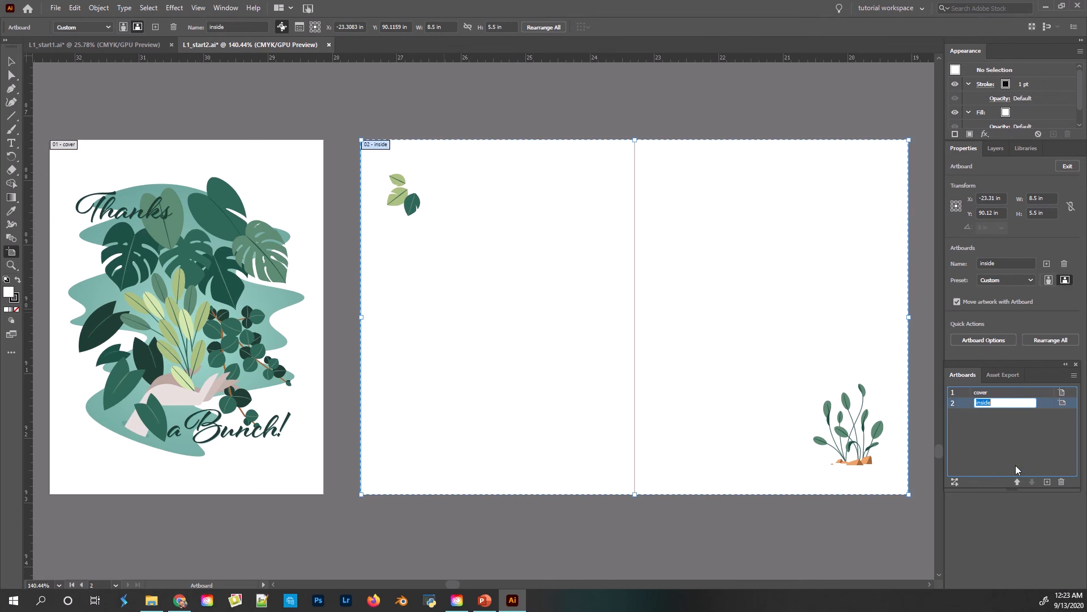
click(1061, 487)
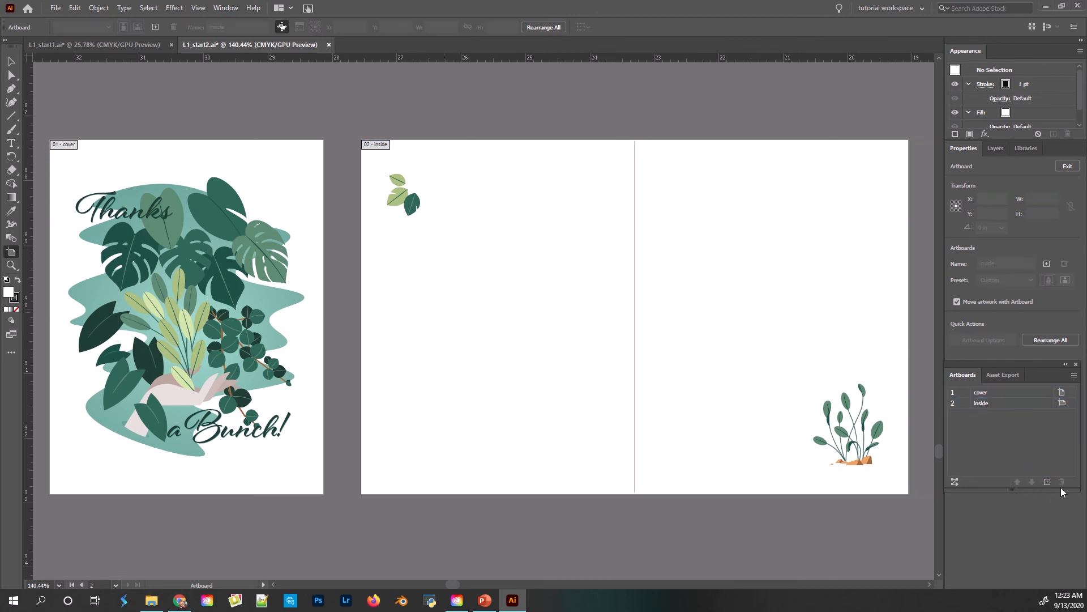
- Add a third artboard beside the inside artboard, then delete it and fit all artboards in the window
click(1048, 482)
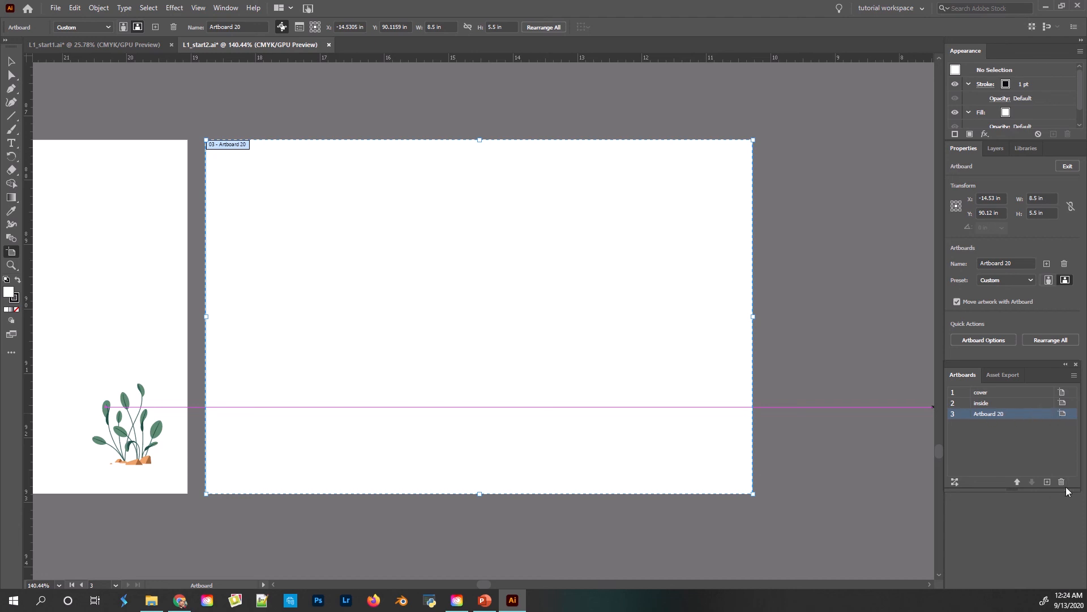
click(1015, 414)
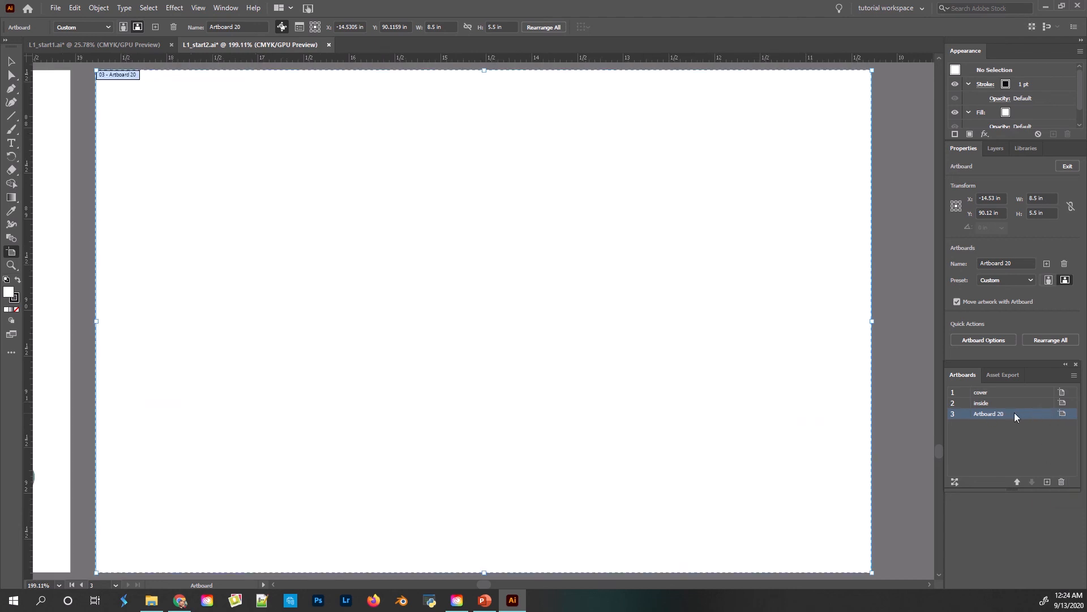
click(1061, 481)
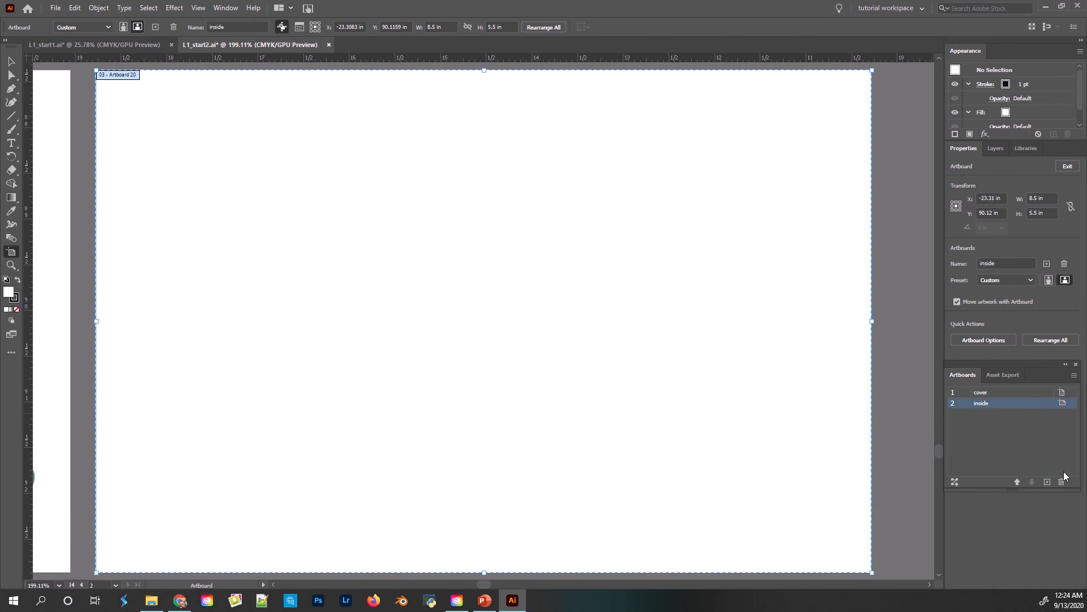
click(199, 8)
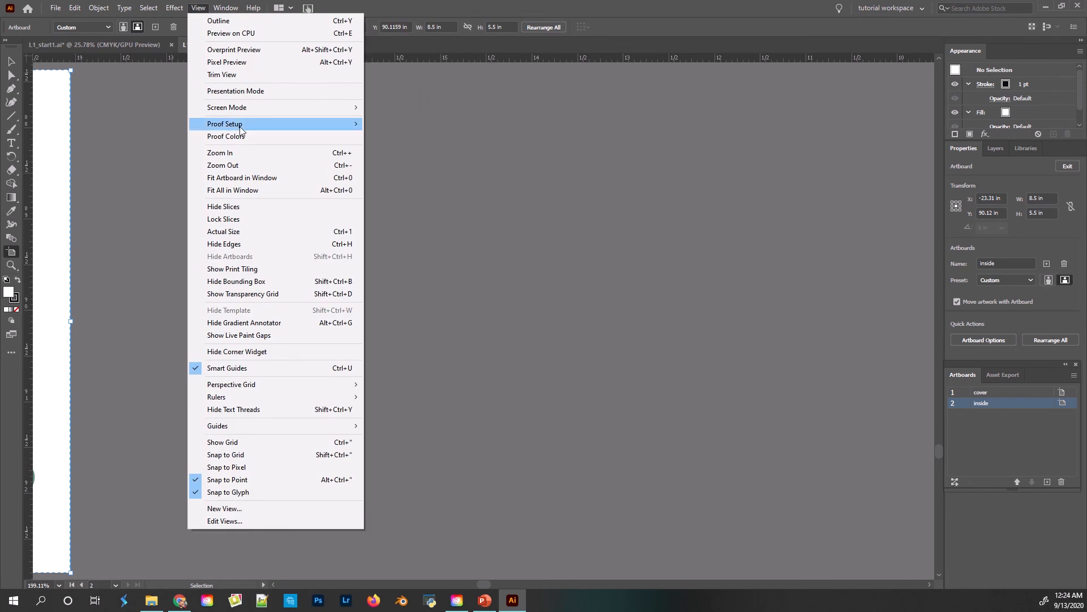
click(236, 190)
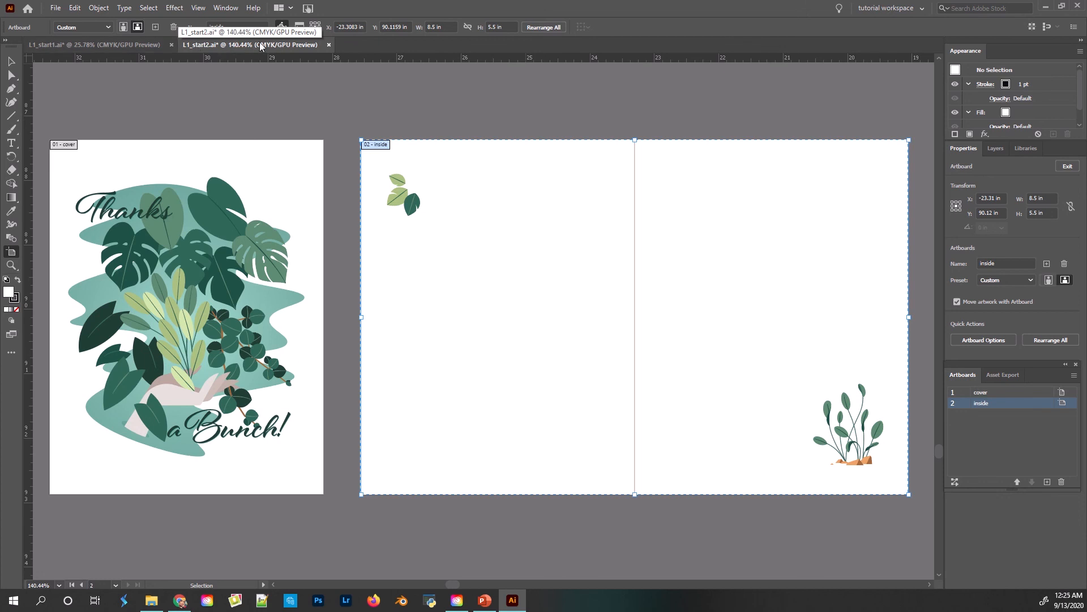
- Reorder the documents so L1_start2 comes before L1_start1, and tile both side by side
drag(260, 47, 94, 47)
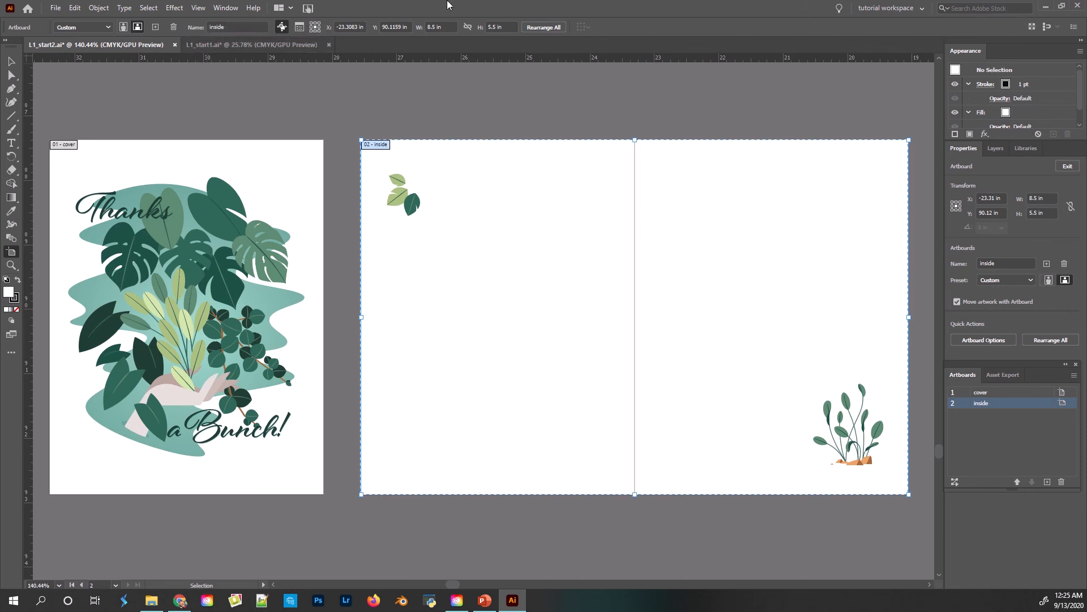
click(214, 9)
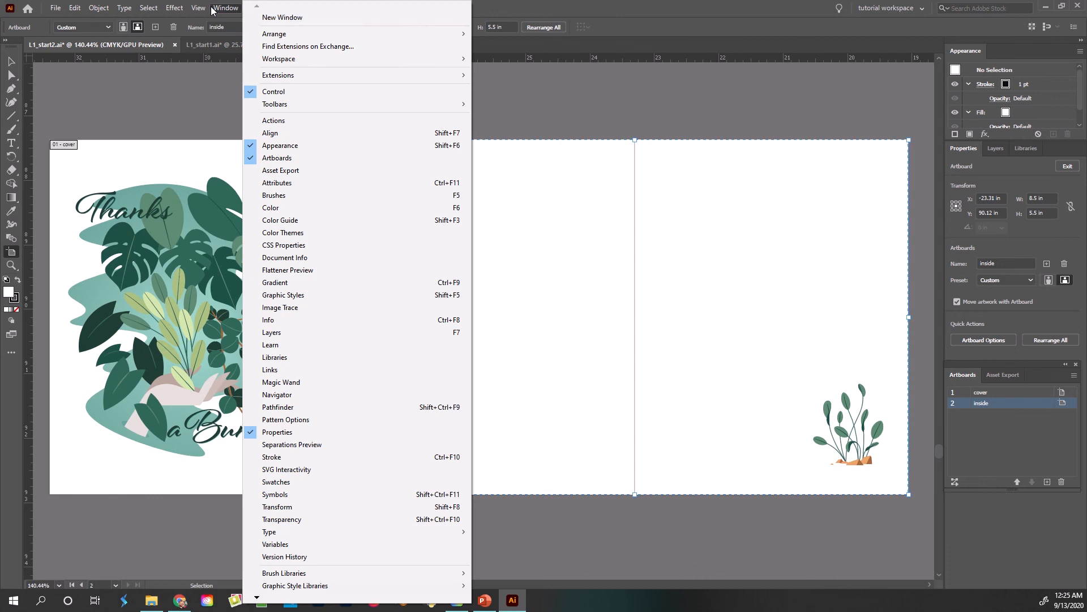
mouse_move(291, 35)
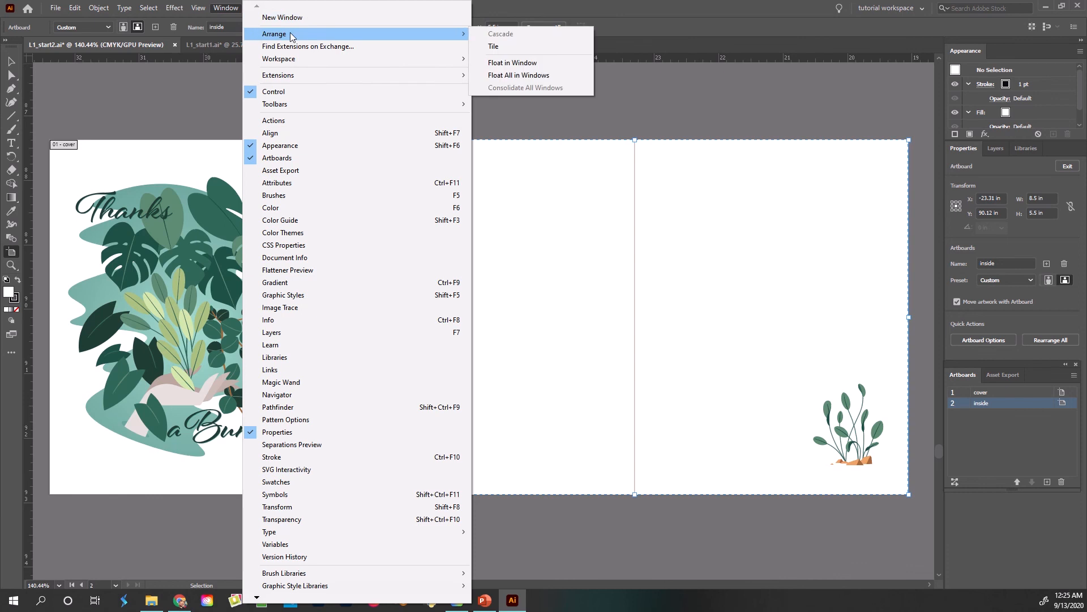
click(505, 47)
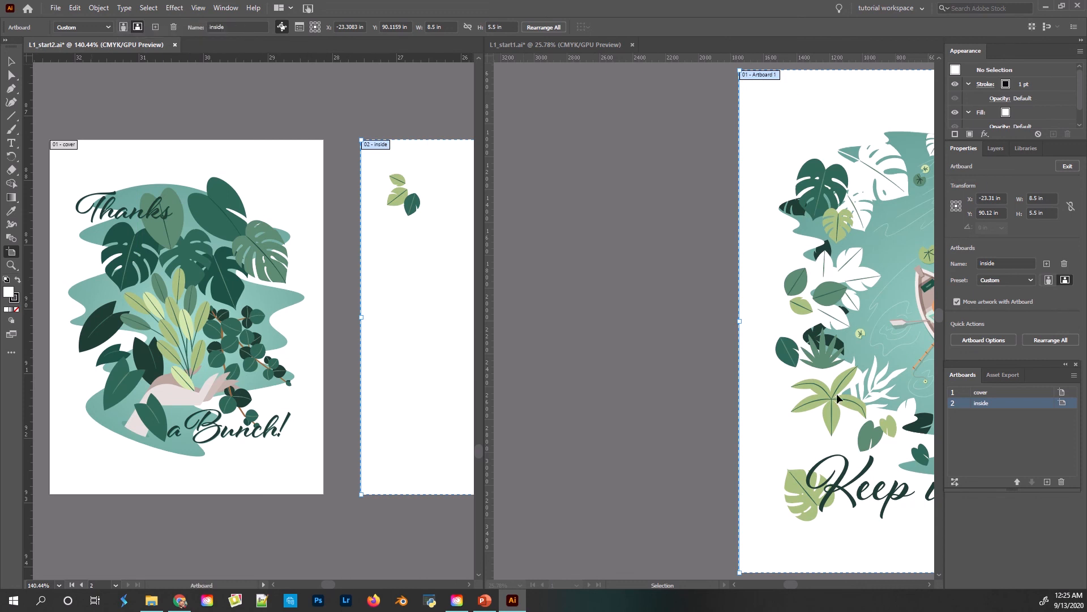
- Detach L1_start1 and L1_start2 into floating windows and consolidate all windows into one tabbed group
drag(796, 46, 731, 55)
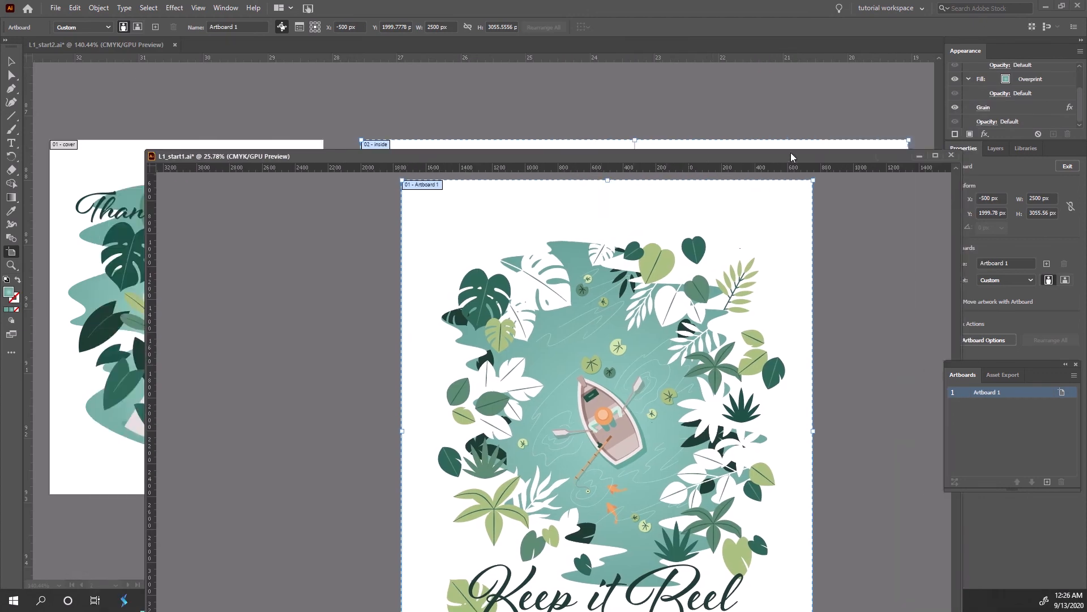
drag(625, 43, 739, 121)
click(225, 7)
mouse_move(442, 34)
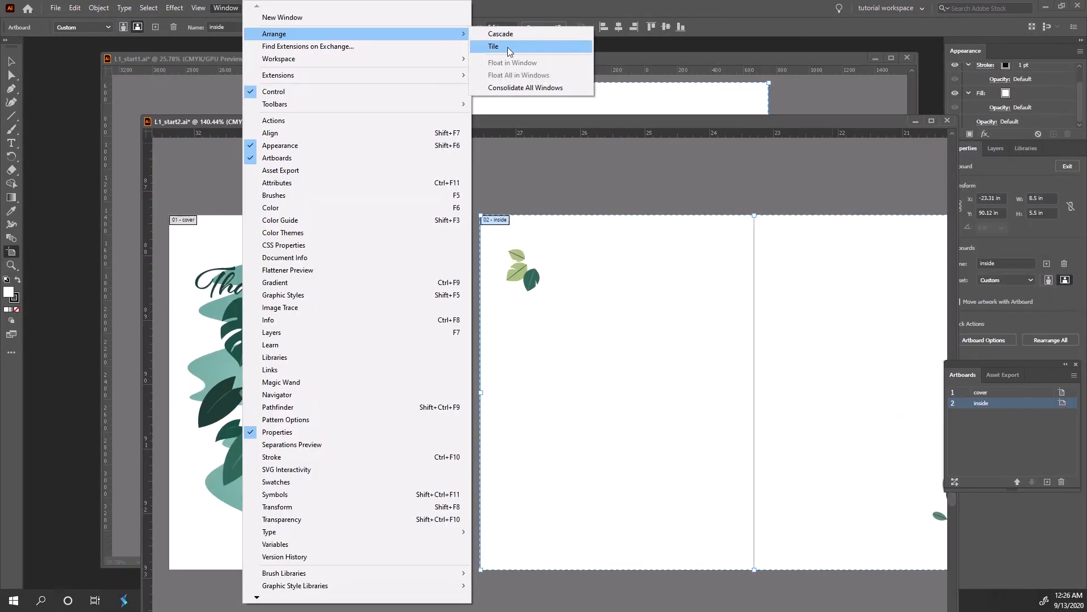
click(514, 88)
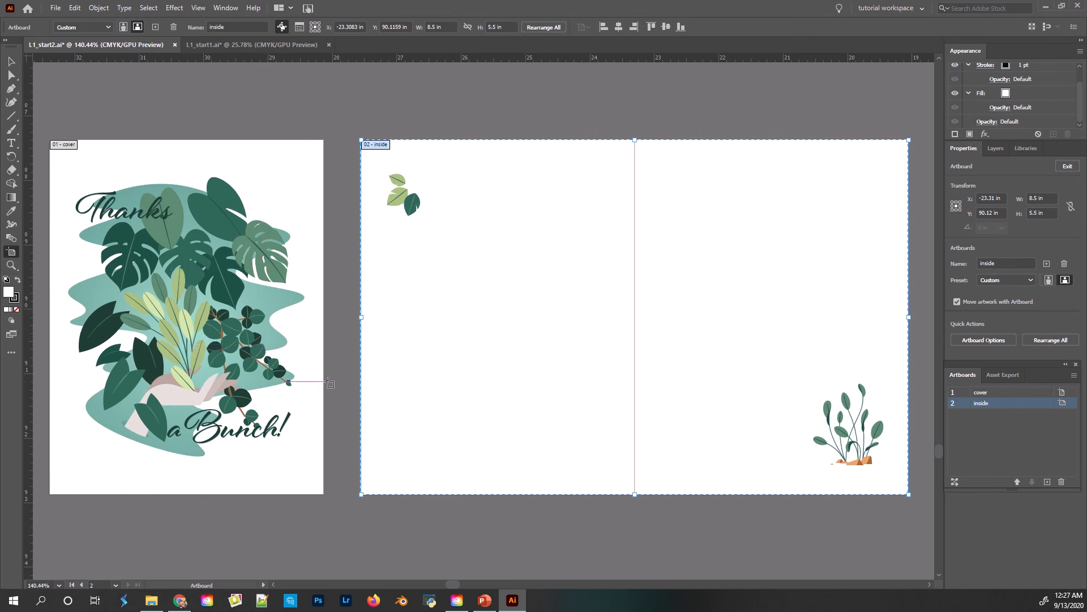
- Zoom in on the cover artwork, pan across to the leaves on the inside artboard, and fit all artboards in the window
click(11, 264)
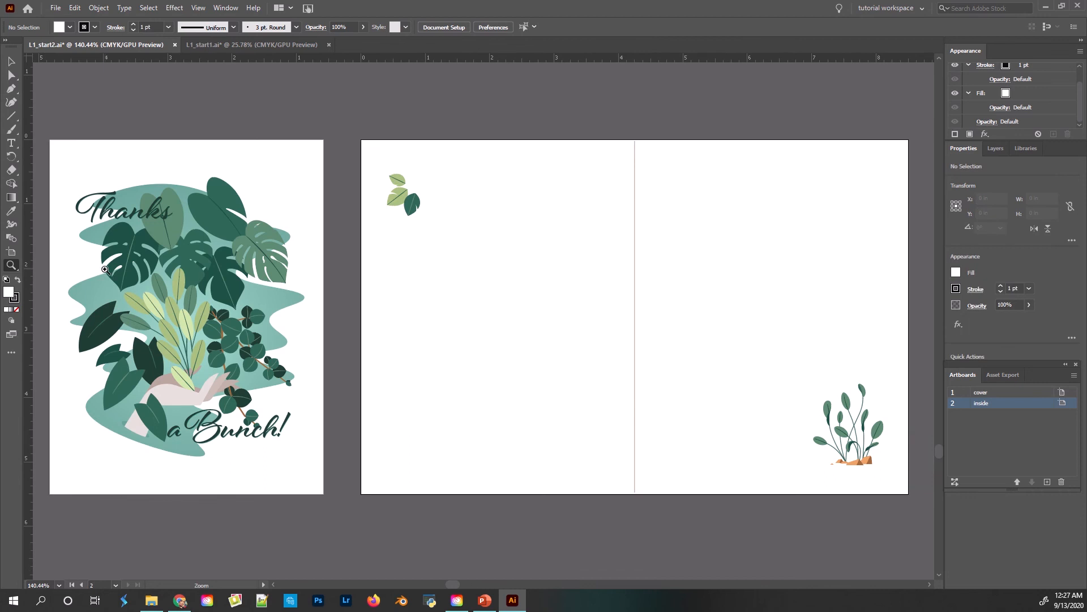
click(107, 268)
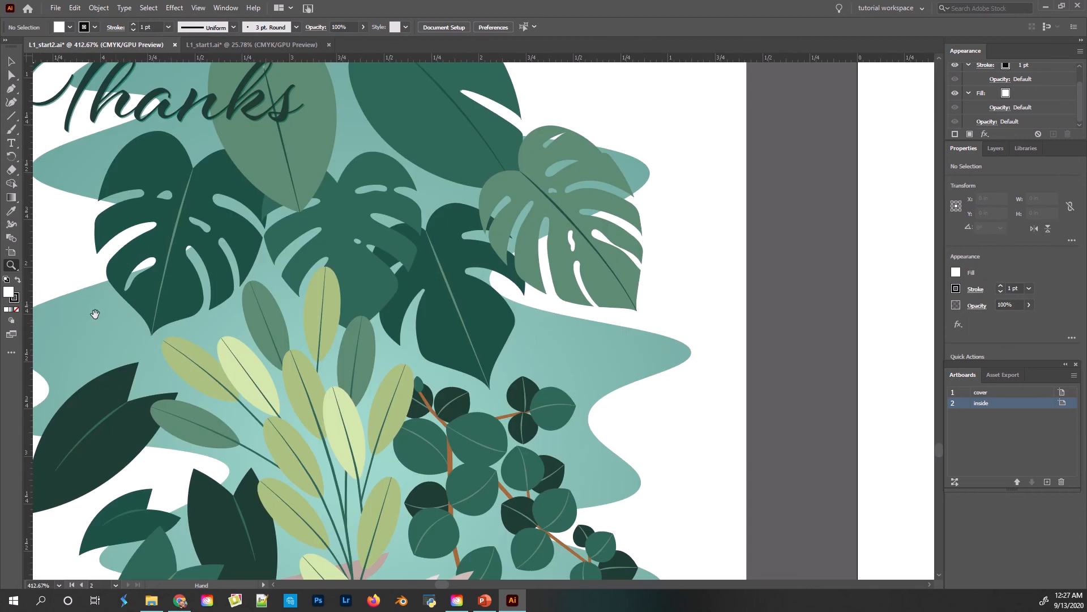
drag(95, 316, 695, 272)
drag(848, 251, 163, 517)
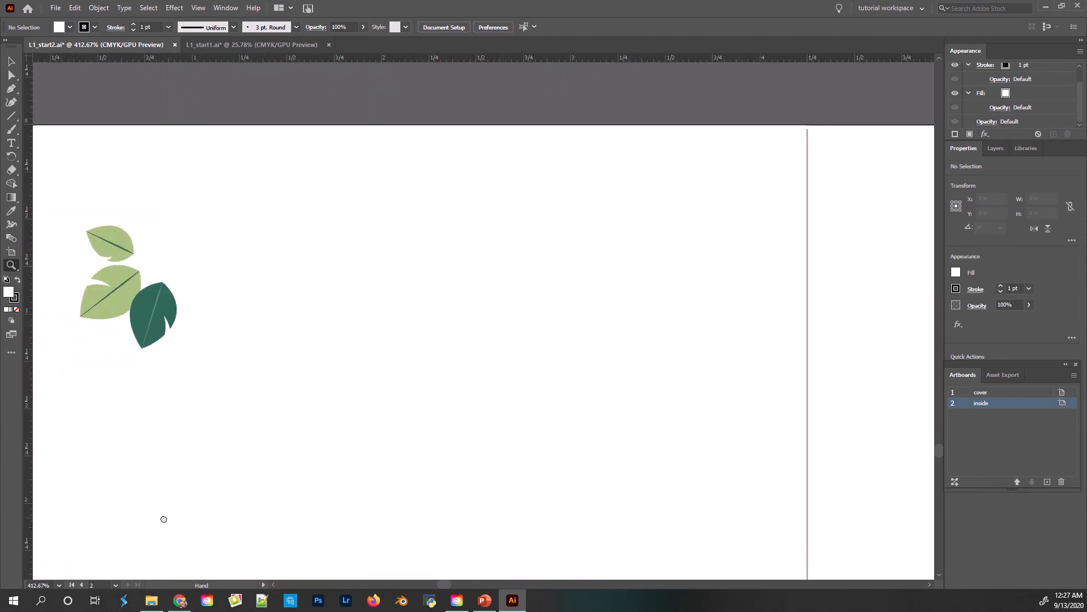
key(ctrl+alt+0)
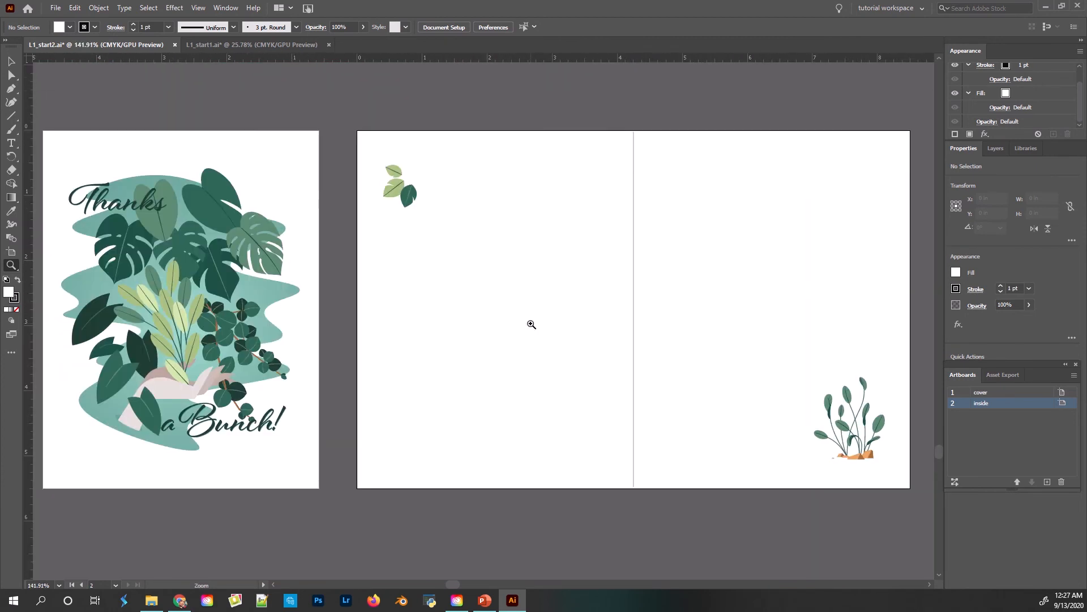